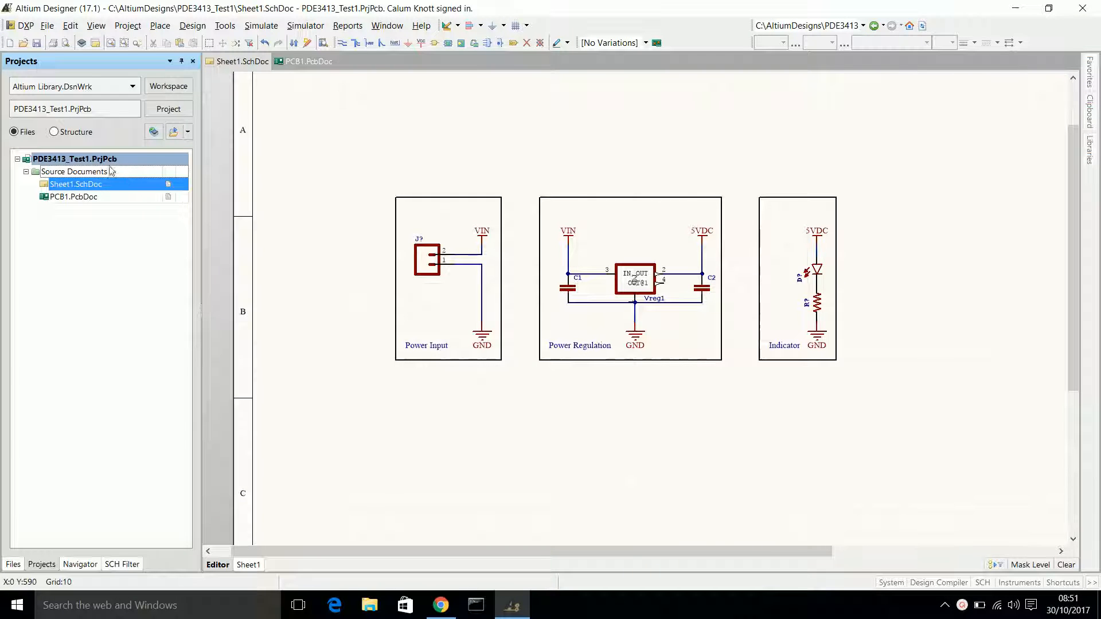
Add a new PCB Library to the PDE3413_Test1 project and have it open for editing.
left_click(108, 163)
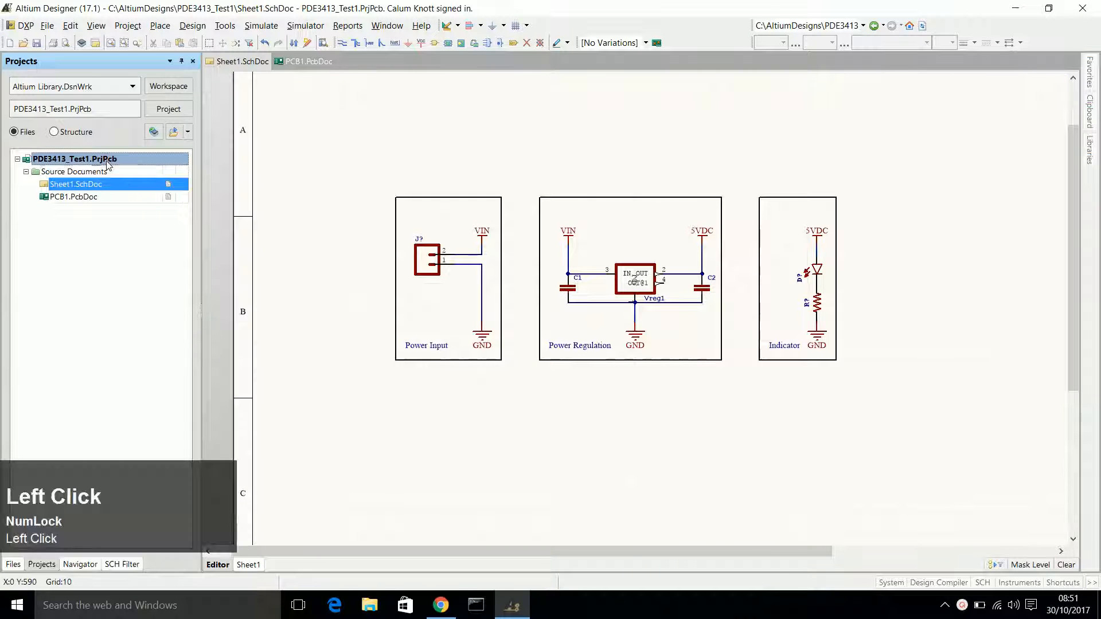
right_click(74, 165)
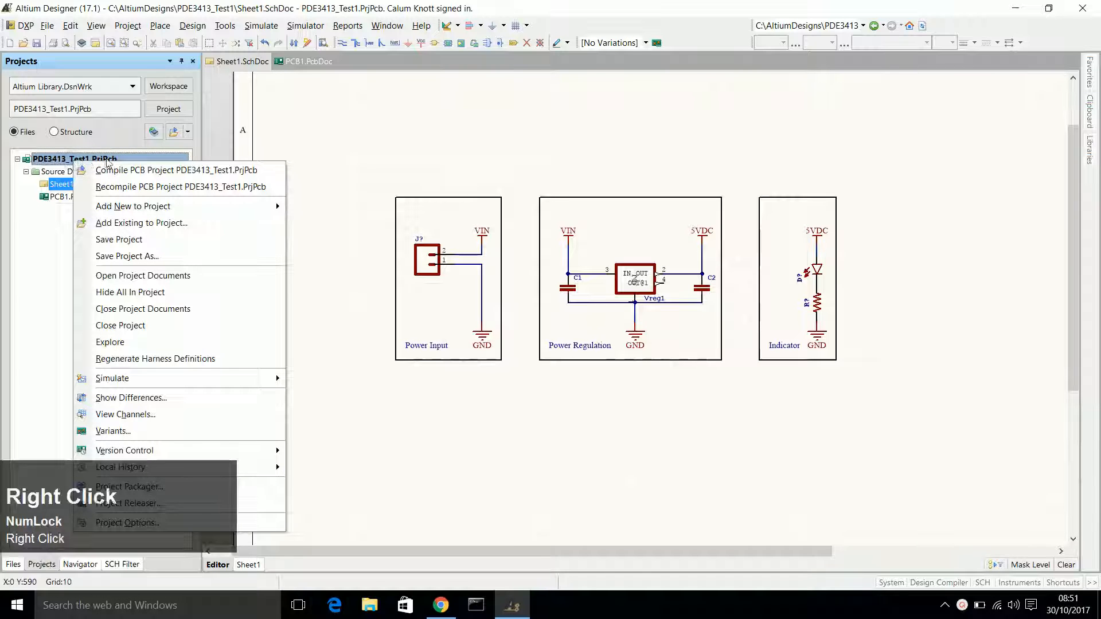
mouse_move(128, 212)
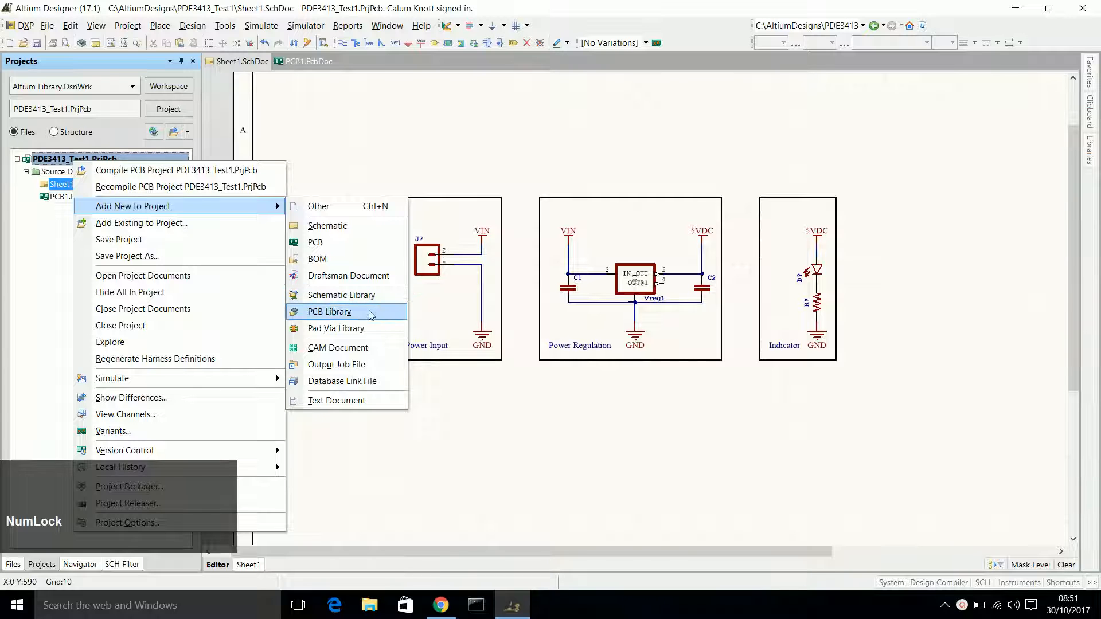
left_click(342, 315)
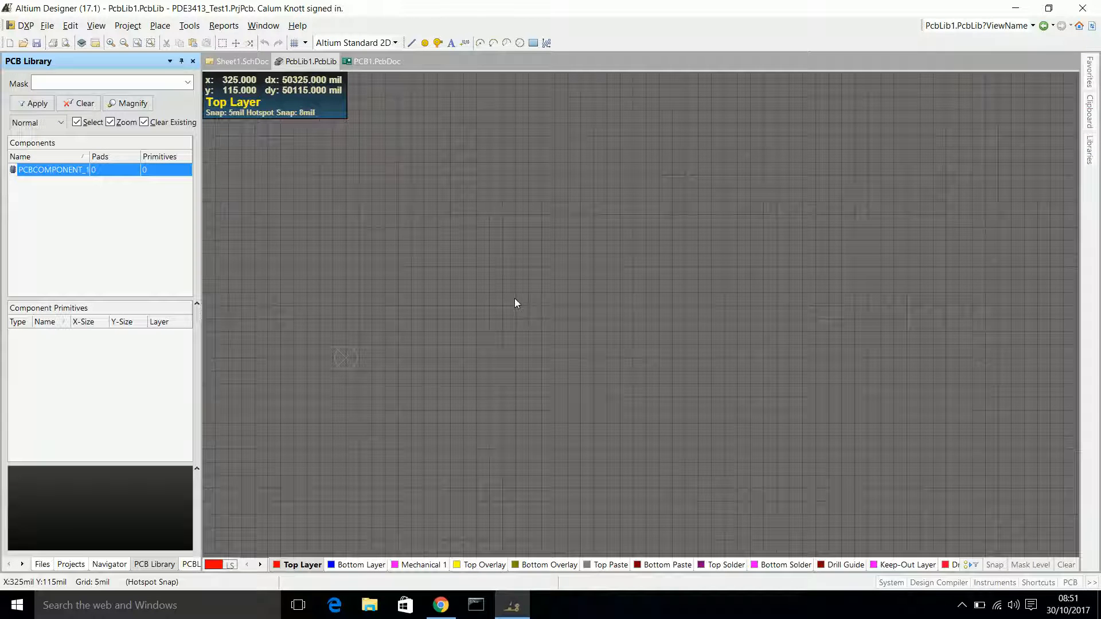
left_click(368, 62)
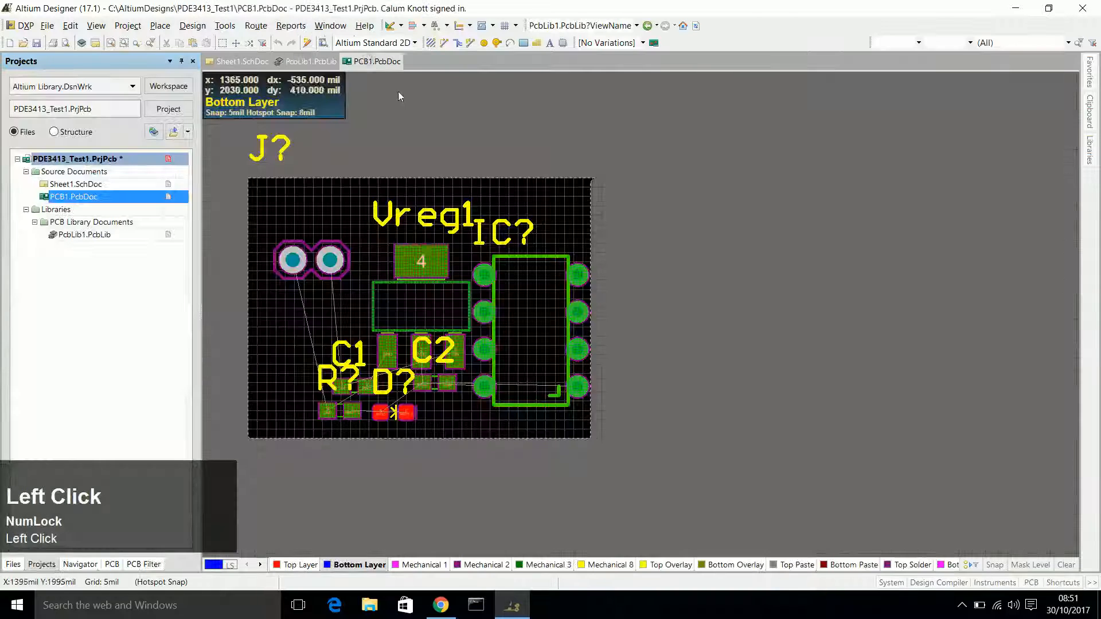
left_click(310, 61)
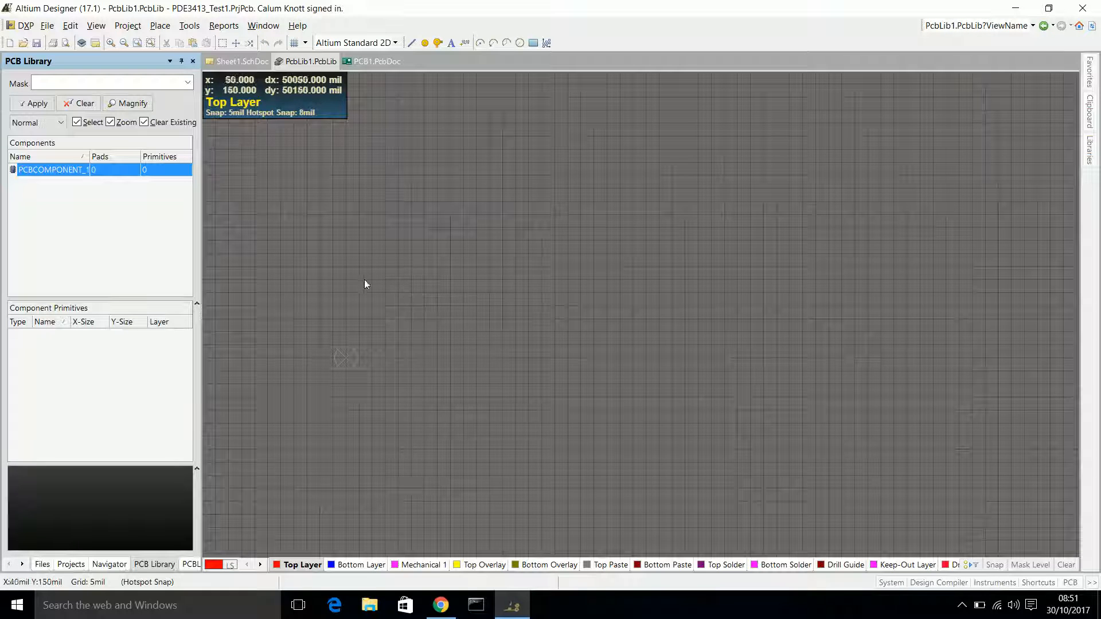
Open the properties of the library's empty component and enter 555Timer DIP as its name.
double_click(60, 171)
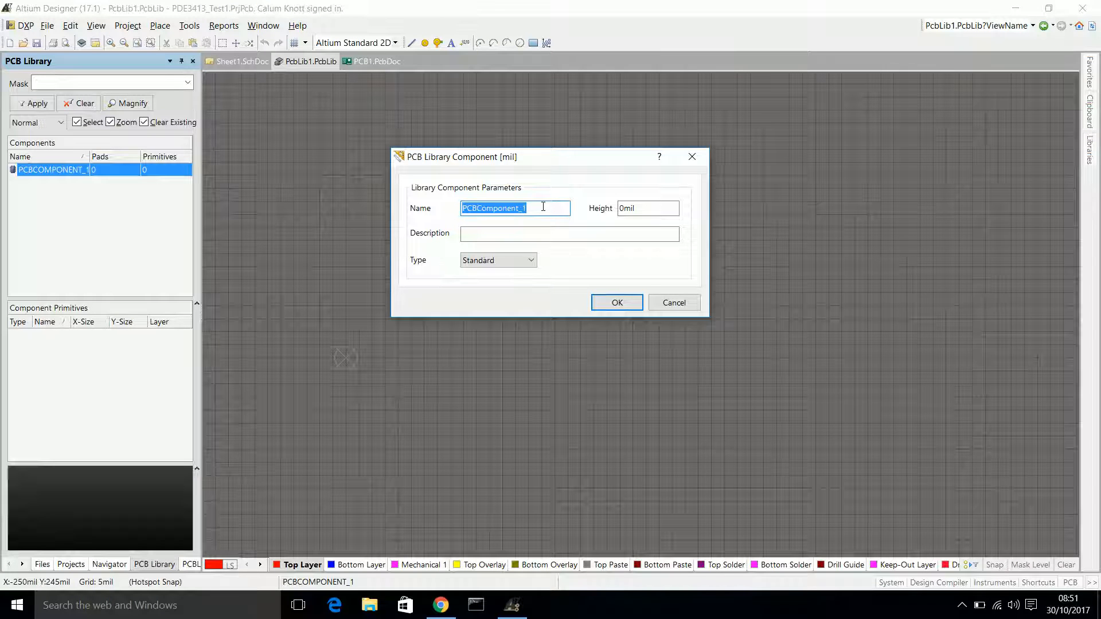
key("BackSpace")
type("555")
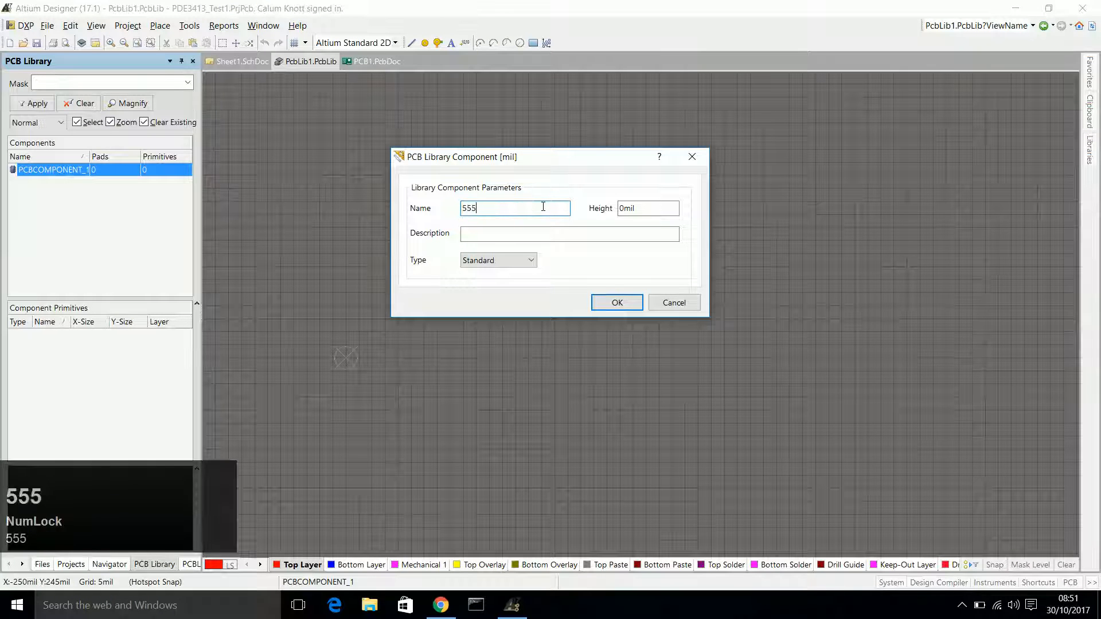
type("Timer ")
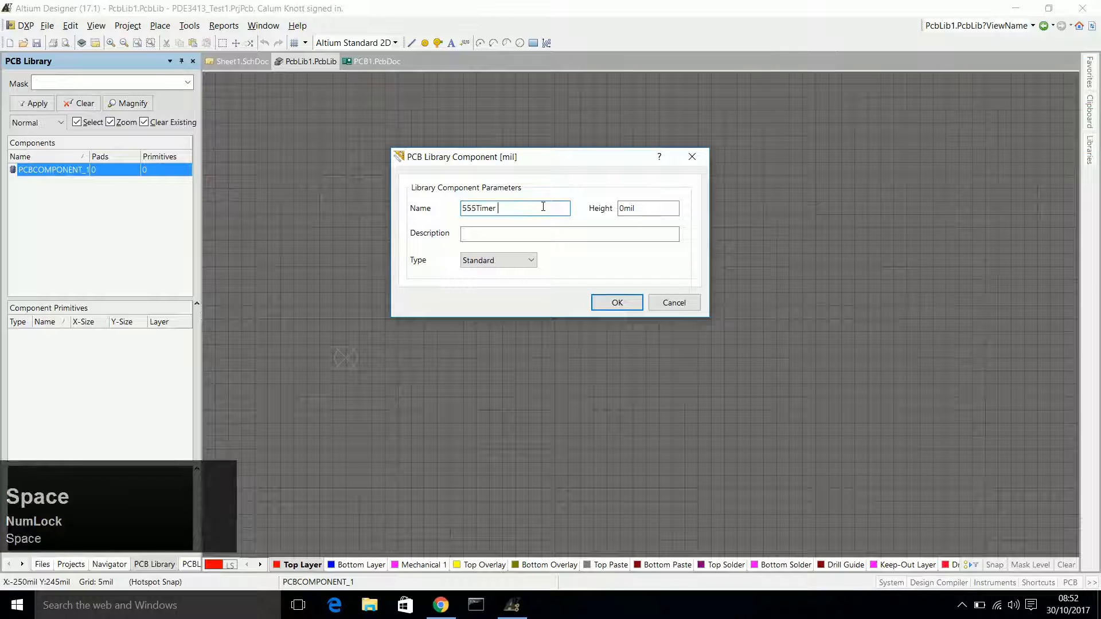
type("DIP")
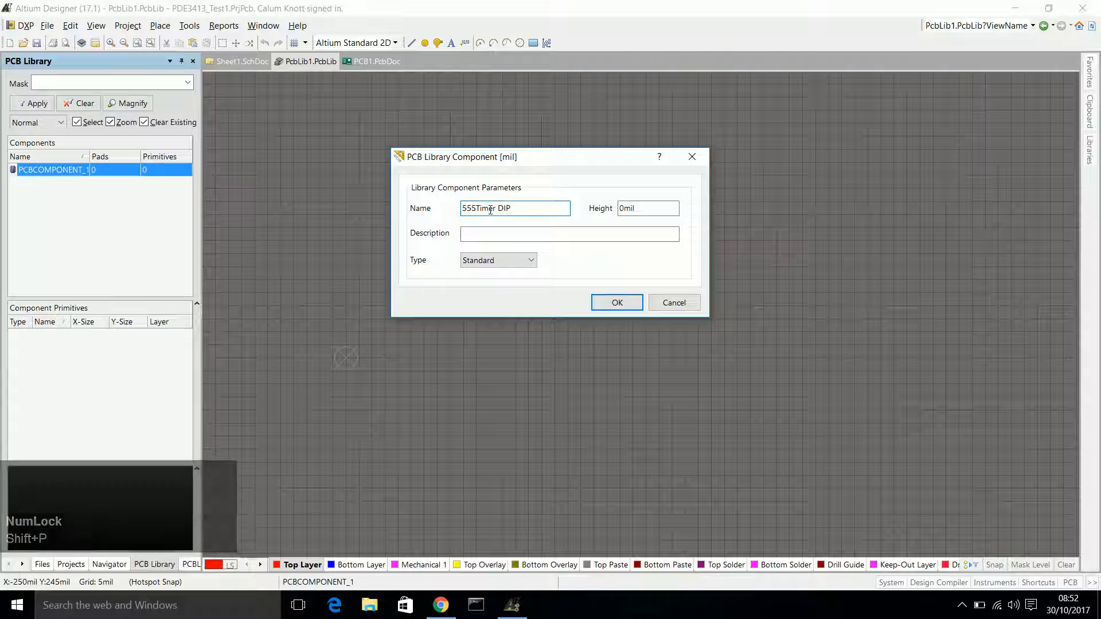
Set the component's description to 555 DIP and shorten its name to 555 DIP.
left_click(441, 605)
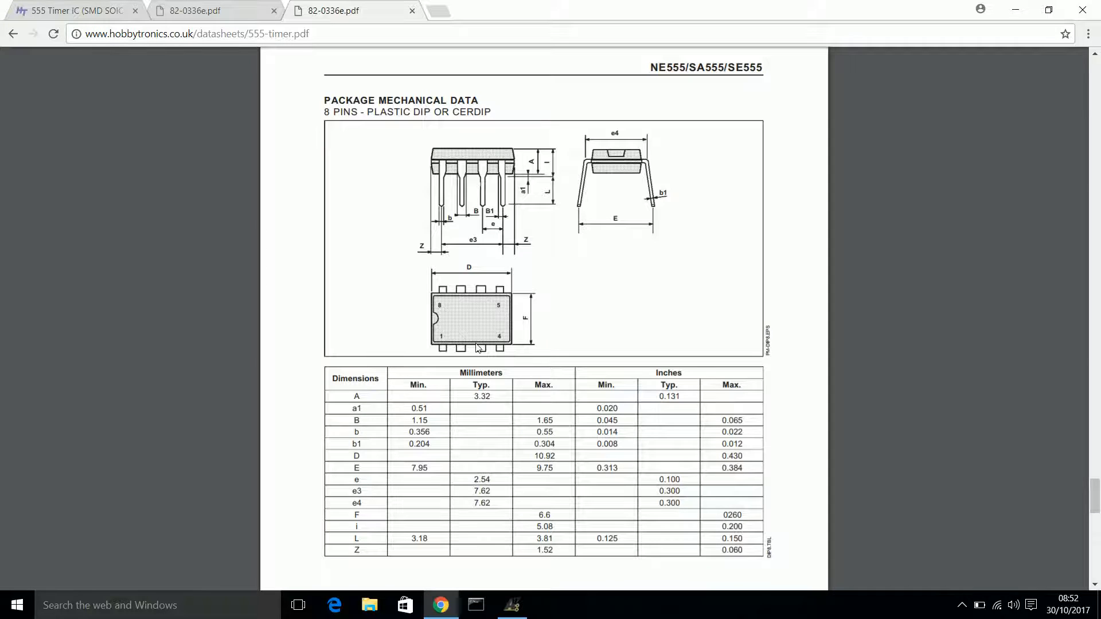
left_click(512, 605)
left_click(487, 237)
type("555")
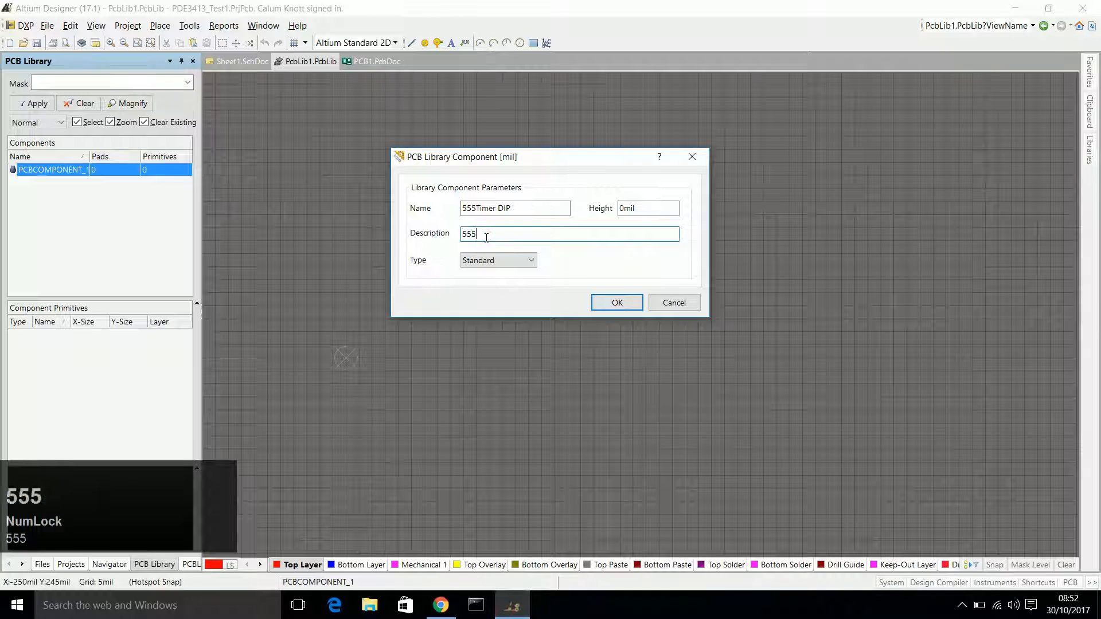
type(" DIP")
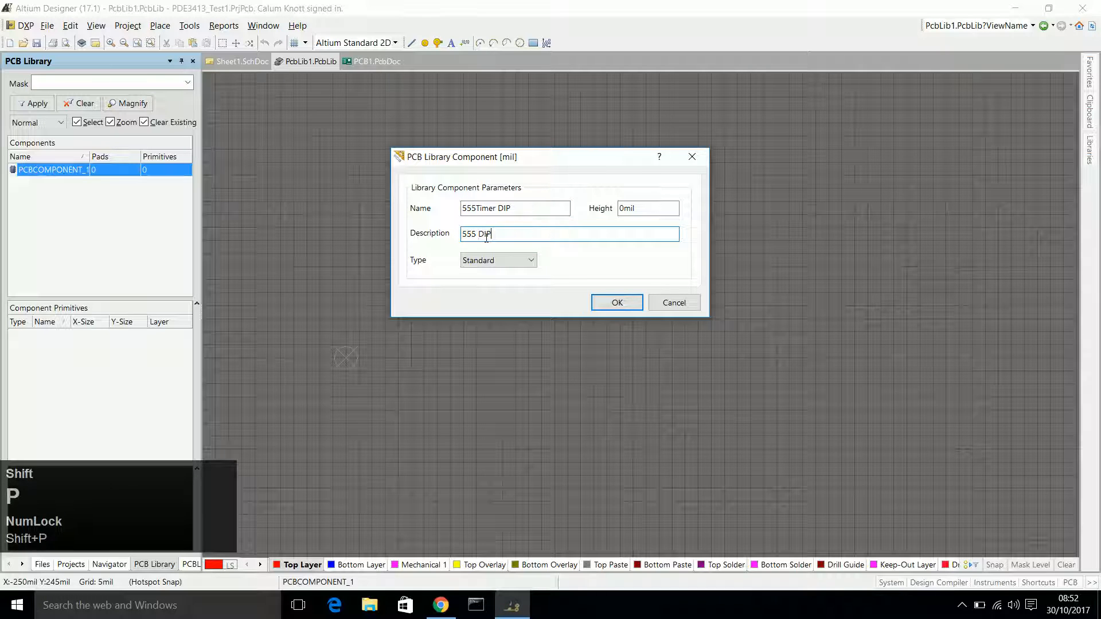
left_click_drag(497, 209, 476, 210)
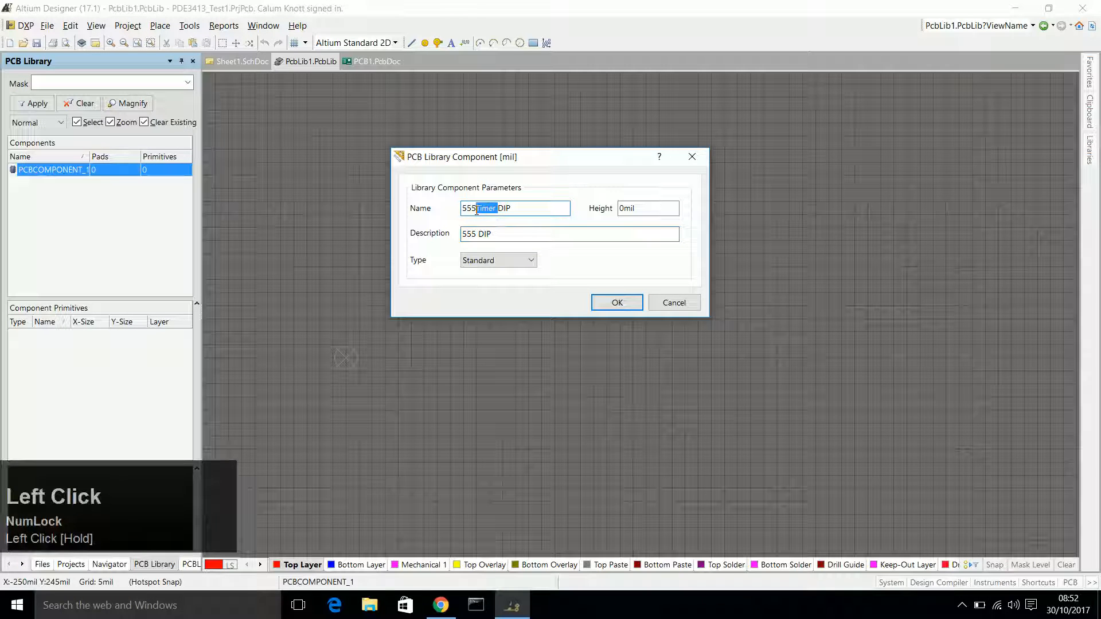
key("BackSpace")
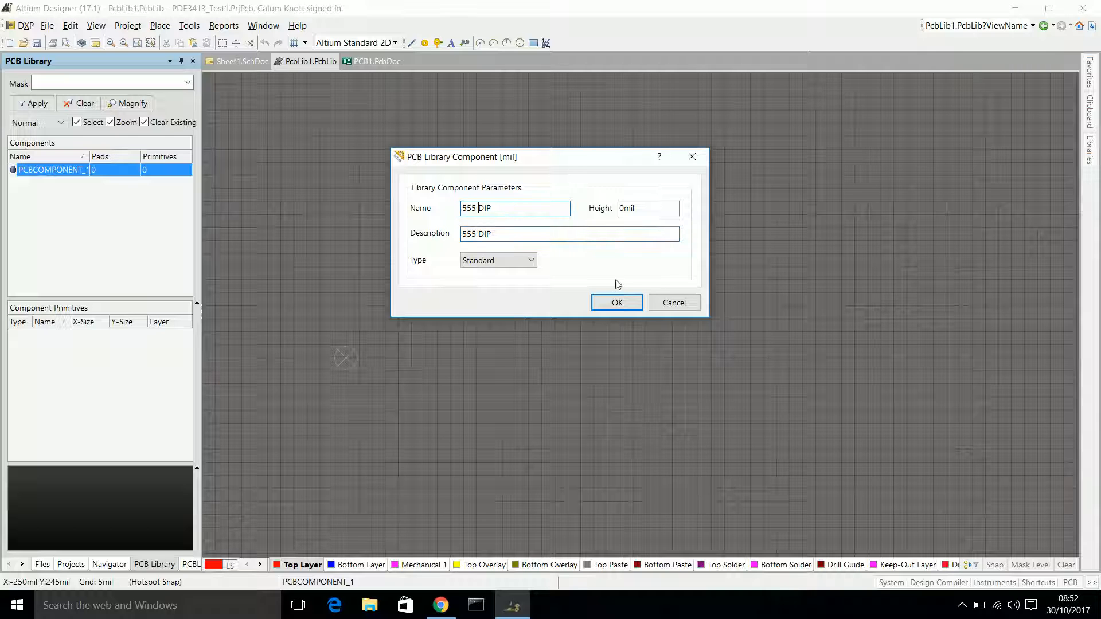
left_click(615, 300)
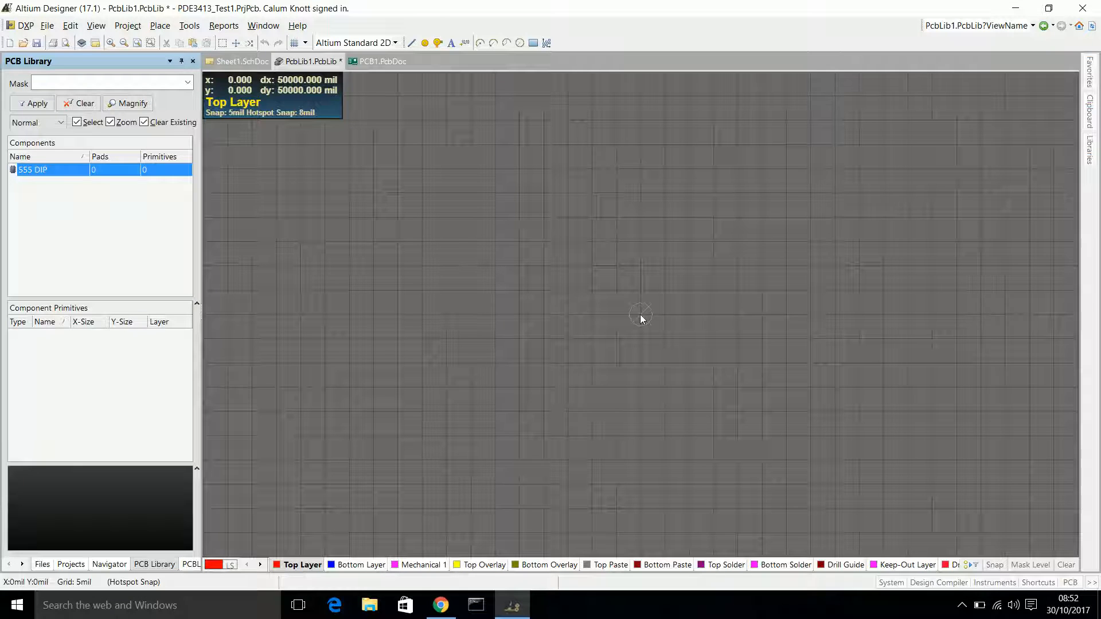
Save the PCB library in the PDE3413_Test1 folder under the file name 555Lib.
key("Insert")
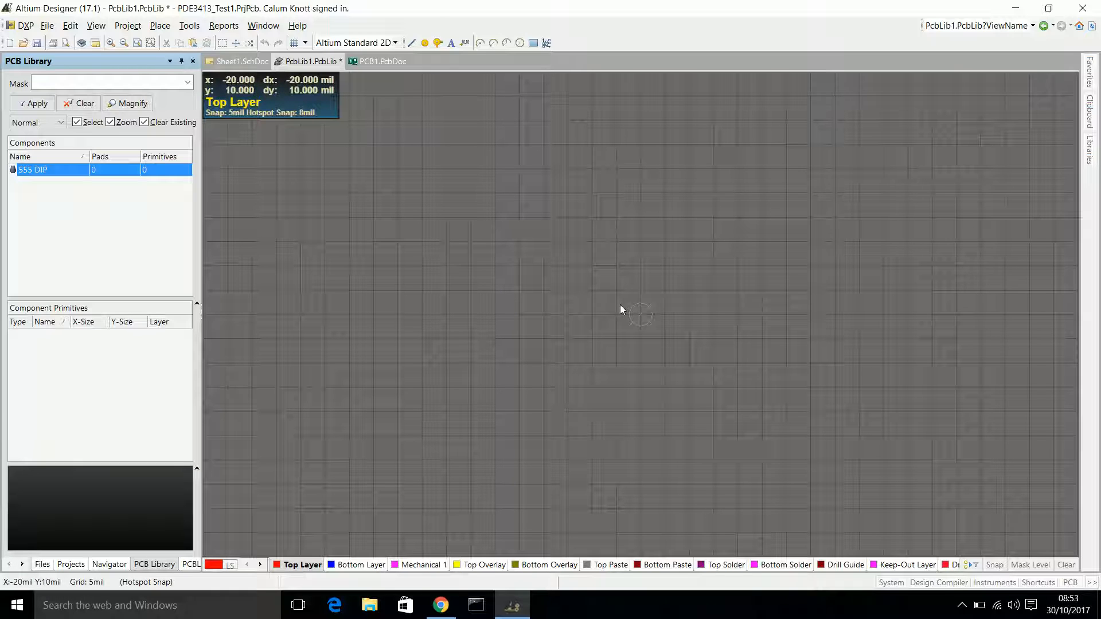
key("ctrl")
key("Num_Lock")
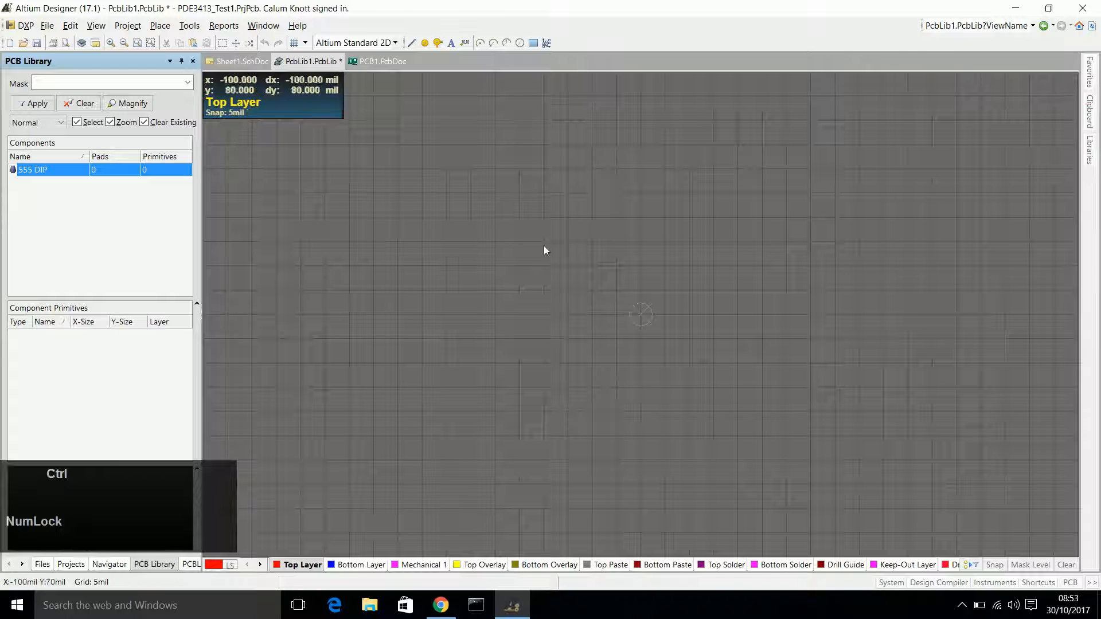
key("ctrl+s")
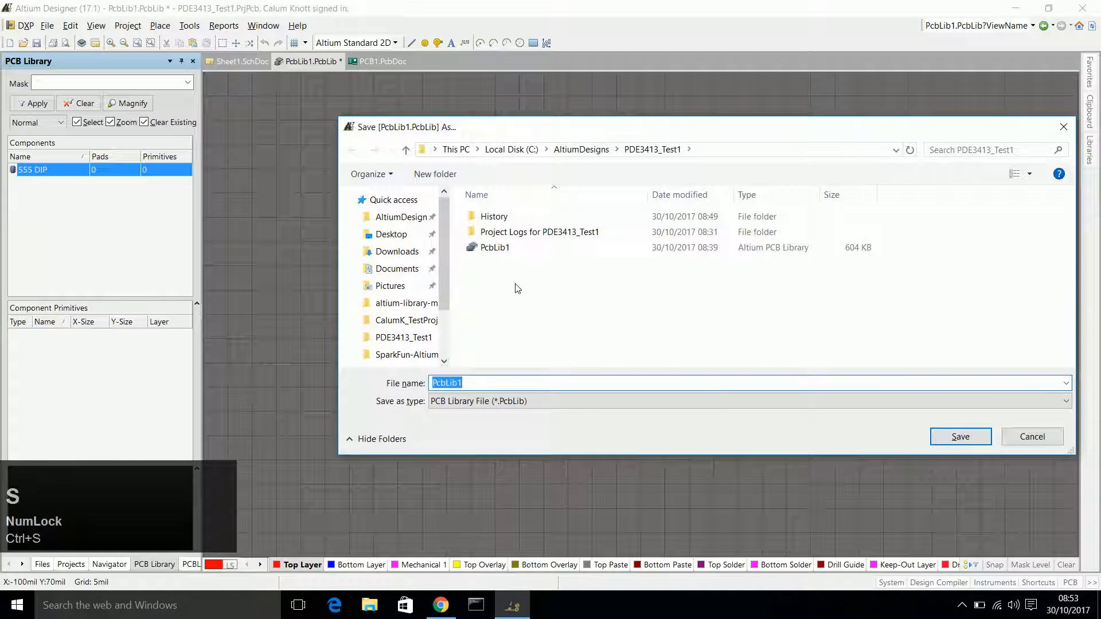
left_click(491, 381)
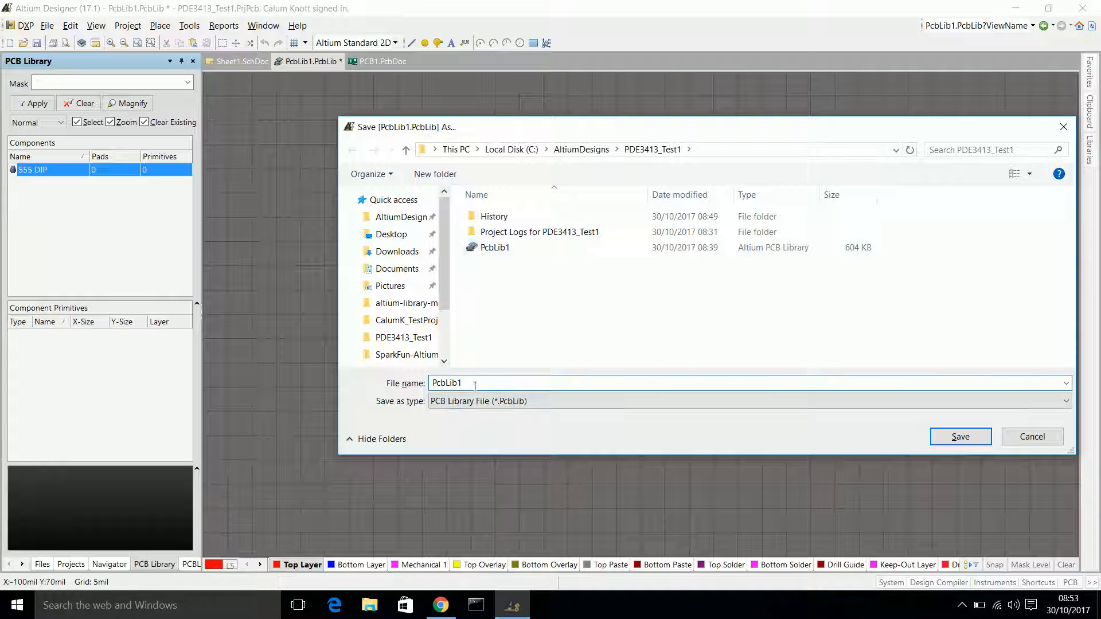
left_click_drag(471, 383, 380, 381)
type("555")
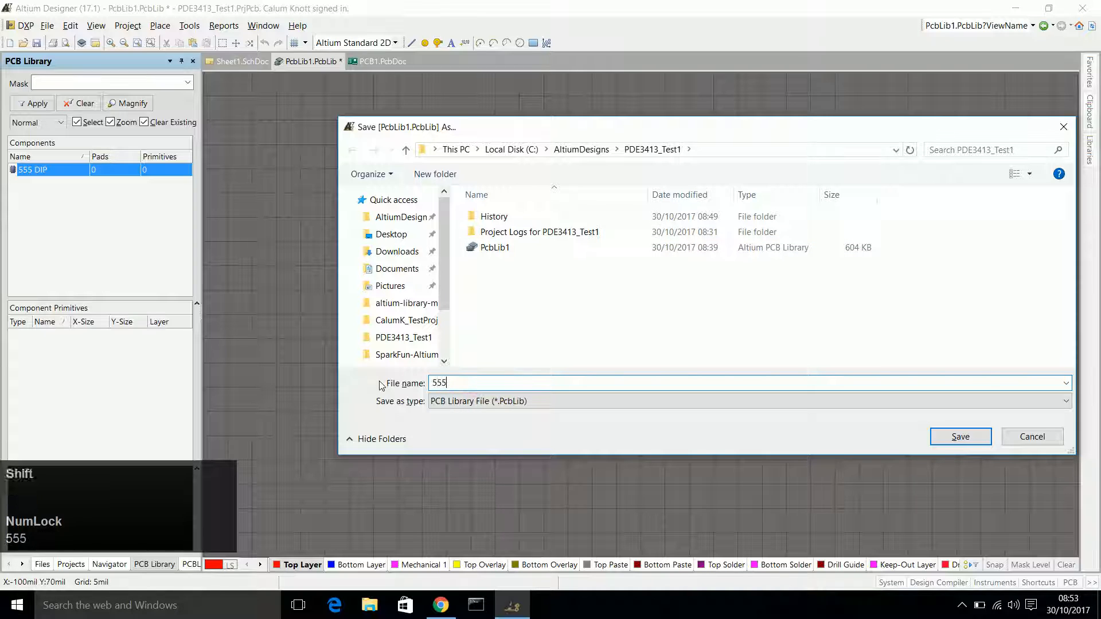
type("Lib")
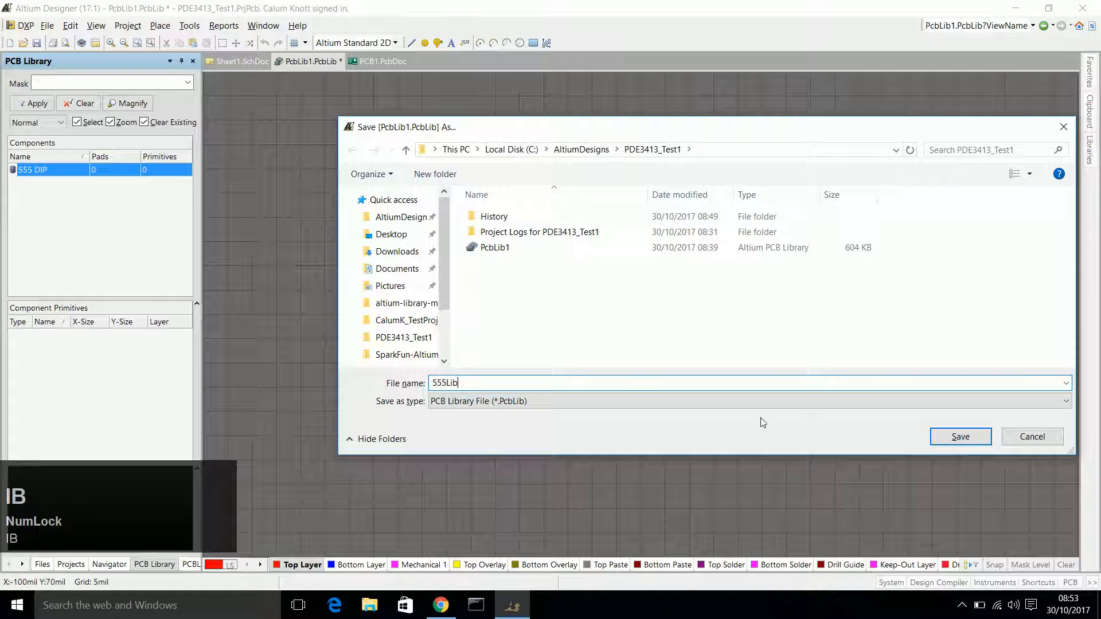
left_click(945, 437)
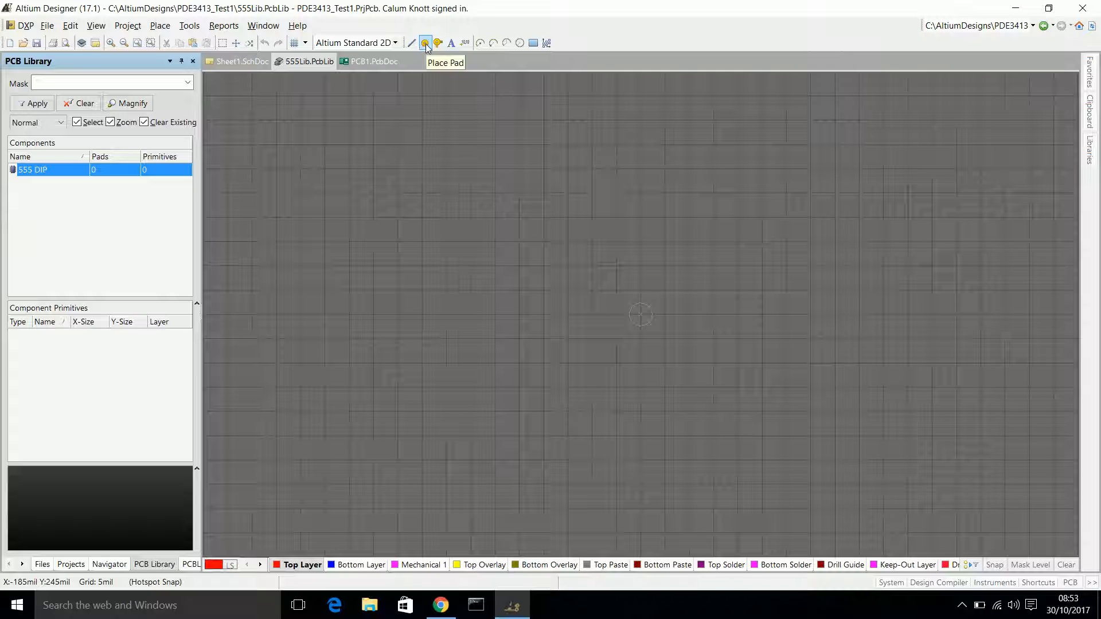
right_click(640, 253)
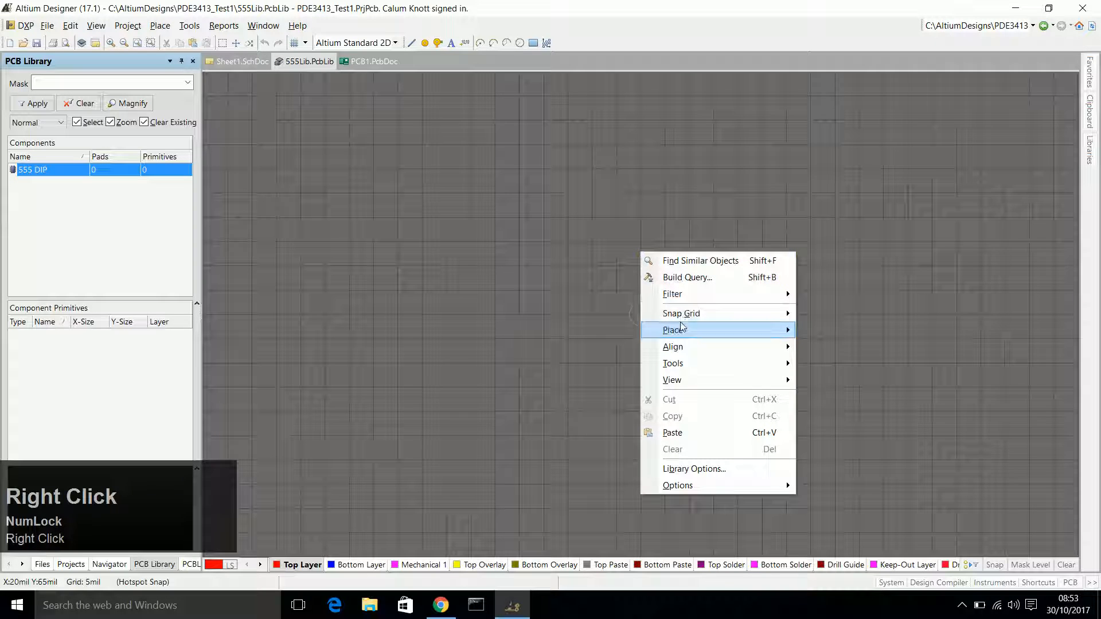
mouse_move(785, 331)
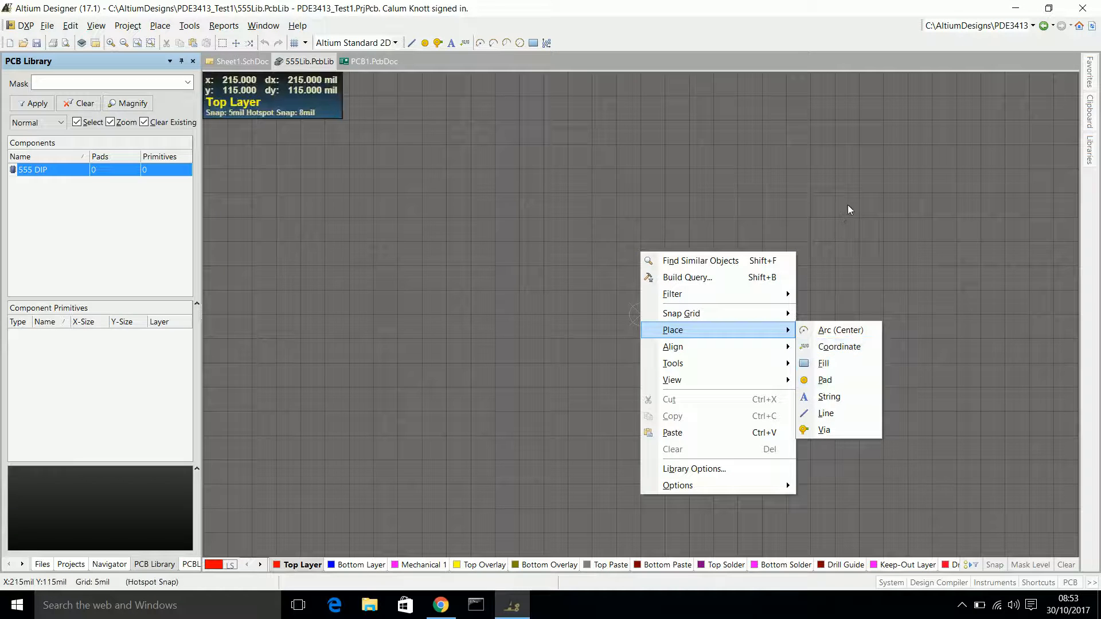
key("Escape")
key("Escape")
Start placing a pad and set its designator to 1, checking the pin numbering in the 555 timer datasheet.
key("p")
key("p")
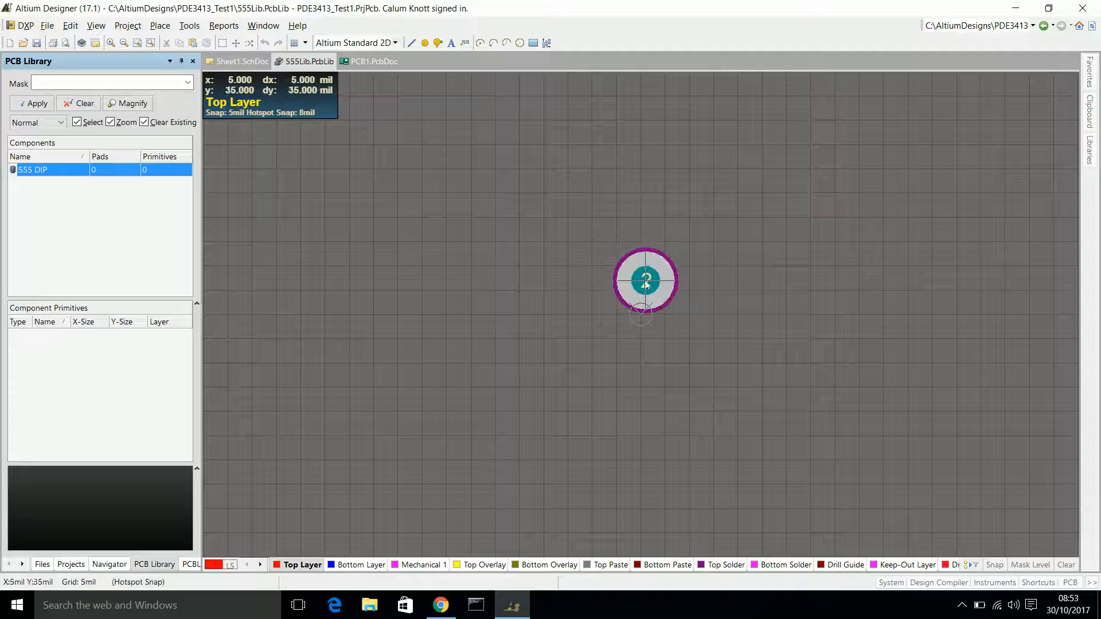
key("Tab")
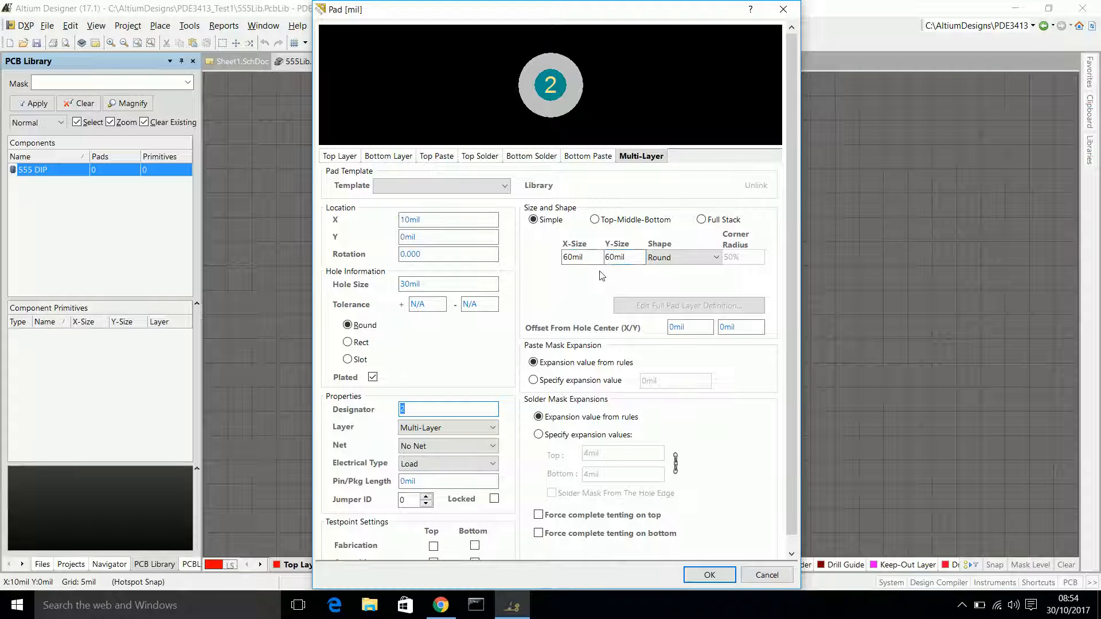
left_click(426, 408)
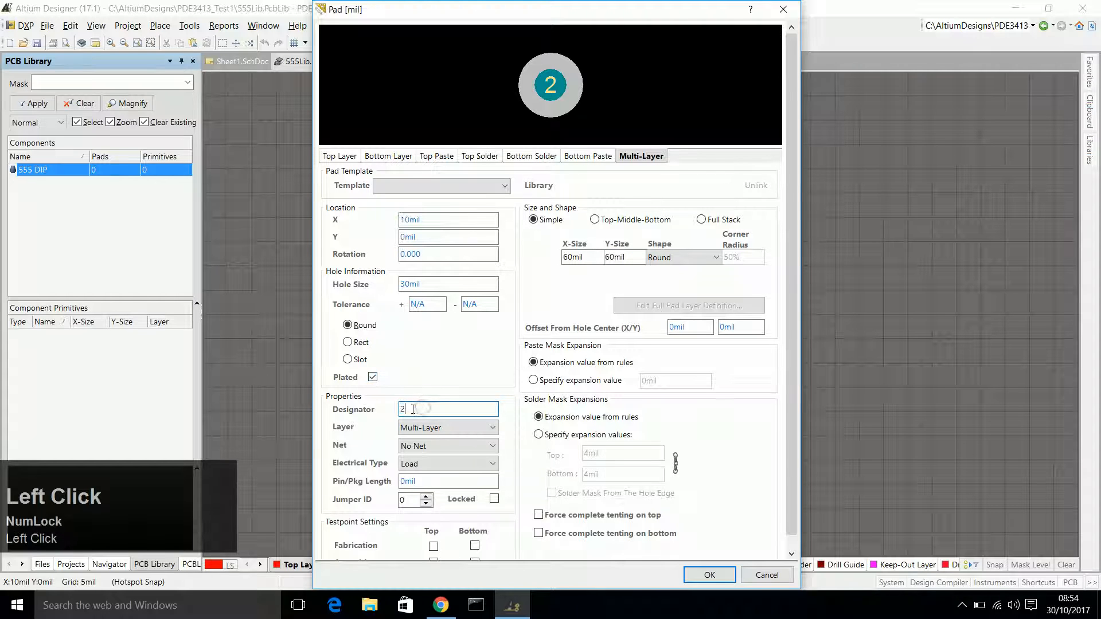
left_click(440, 605)
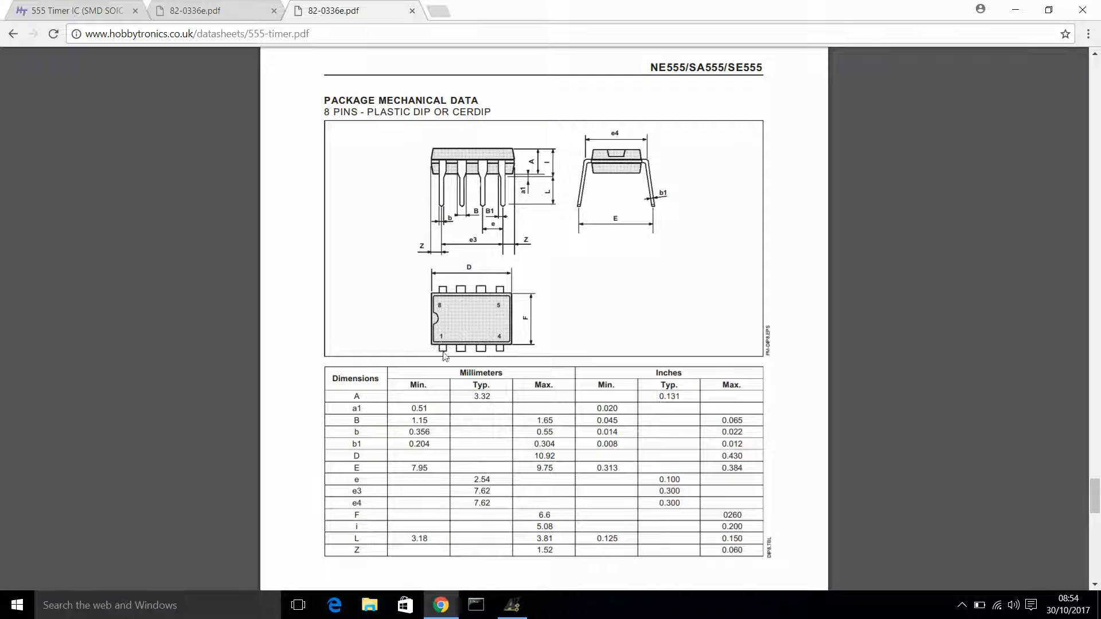
left_click(512, 605)
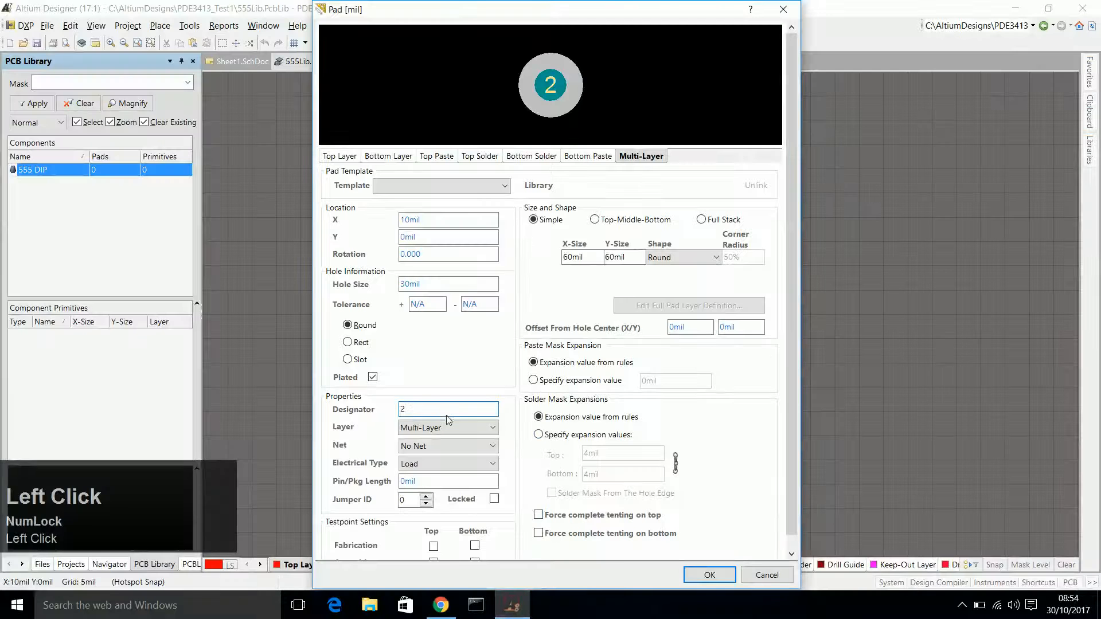
left_click_drag(449, 412, 380, 408)
type("1")
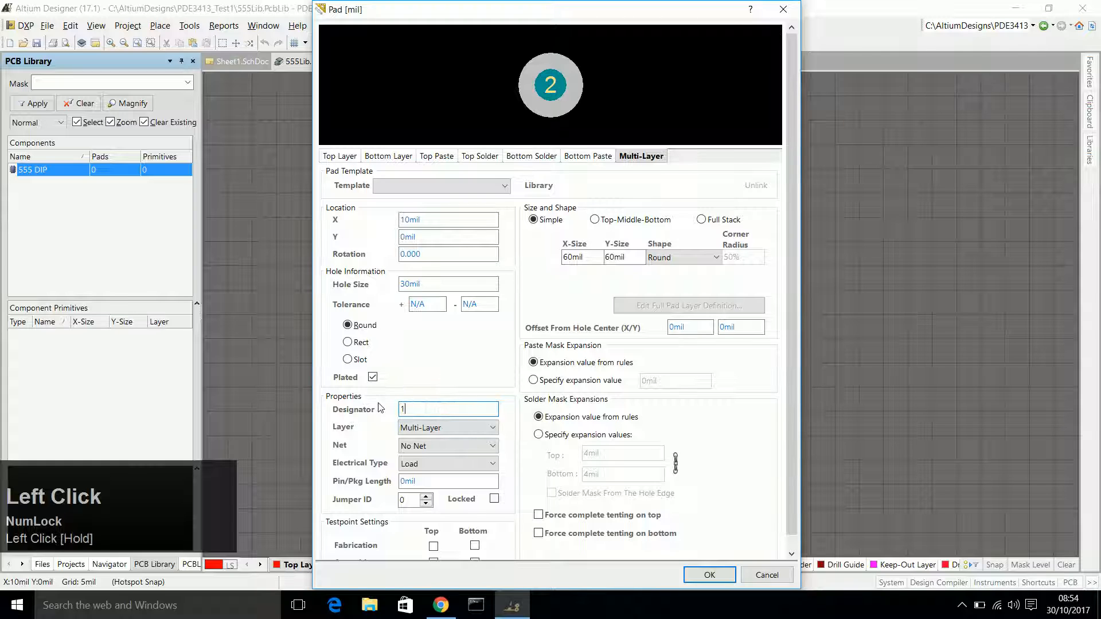
left_click(412, 409)
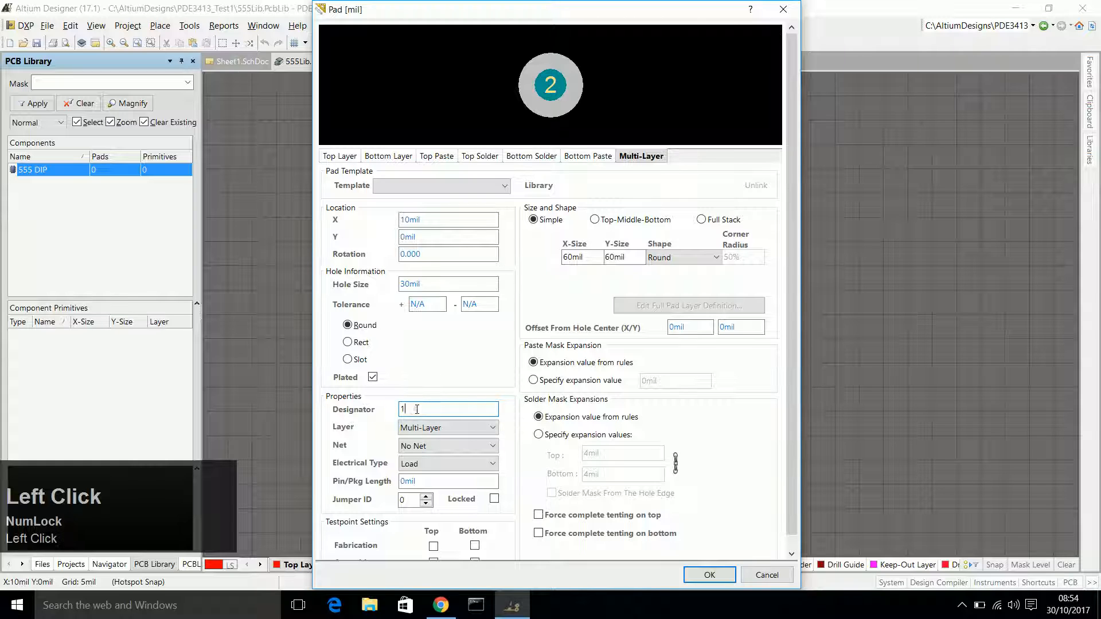
left_click(570, 95)
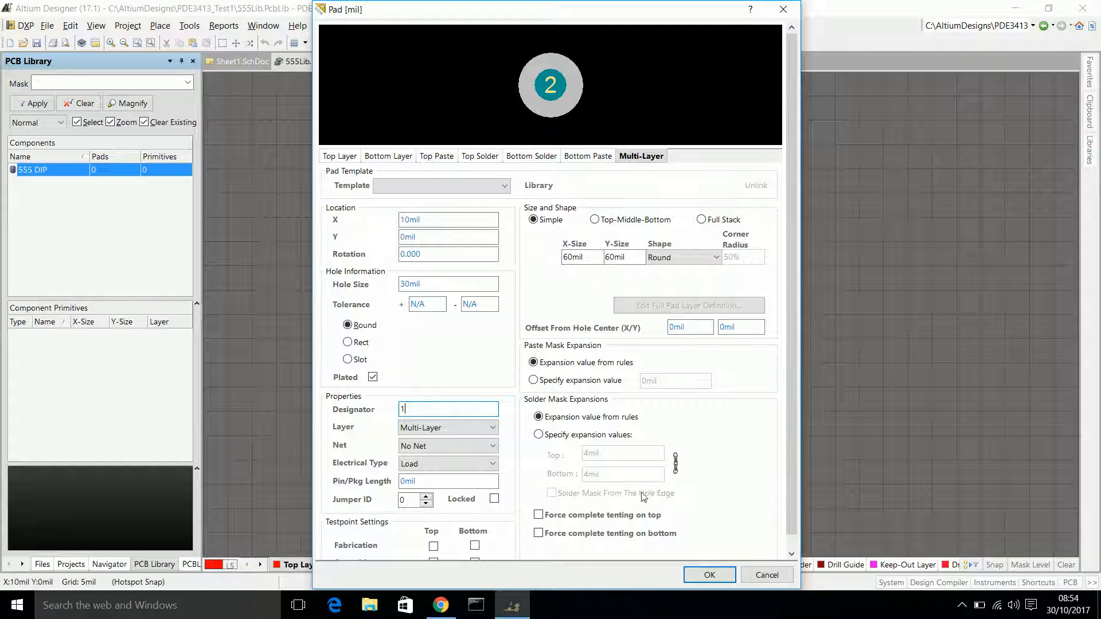
left_click(709, 574)
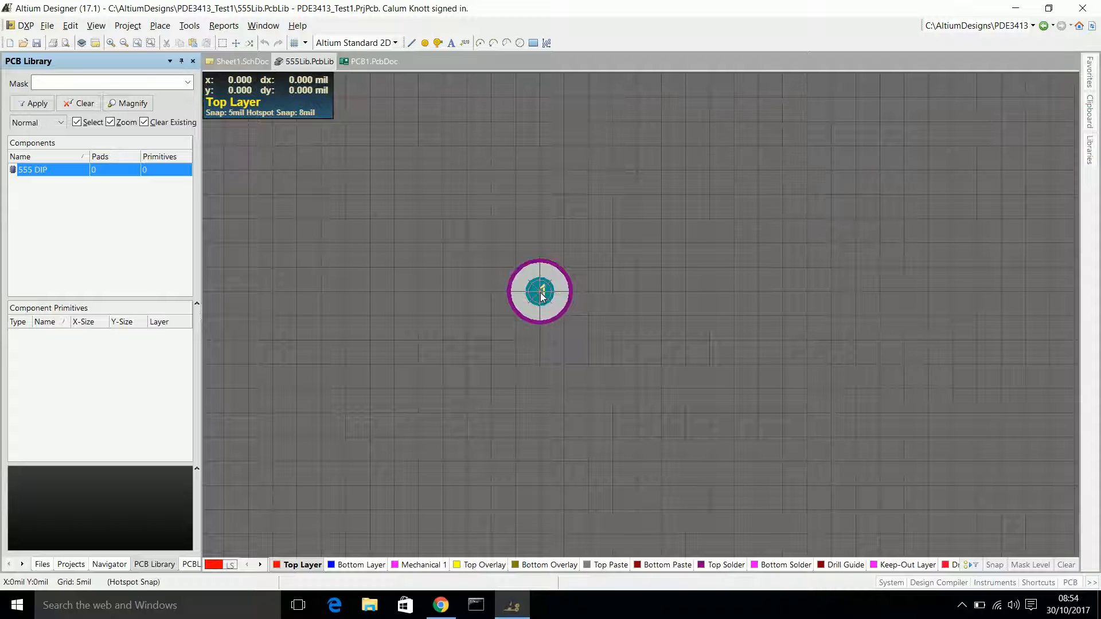
Place pad 1 at the origin of the 555 DIP footprint.
left_click(541, 295)
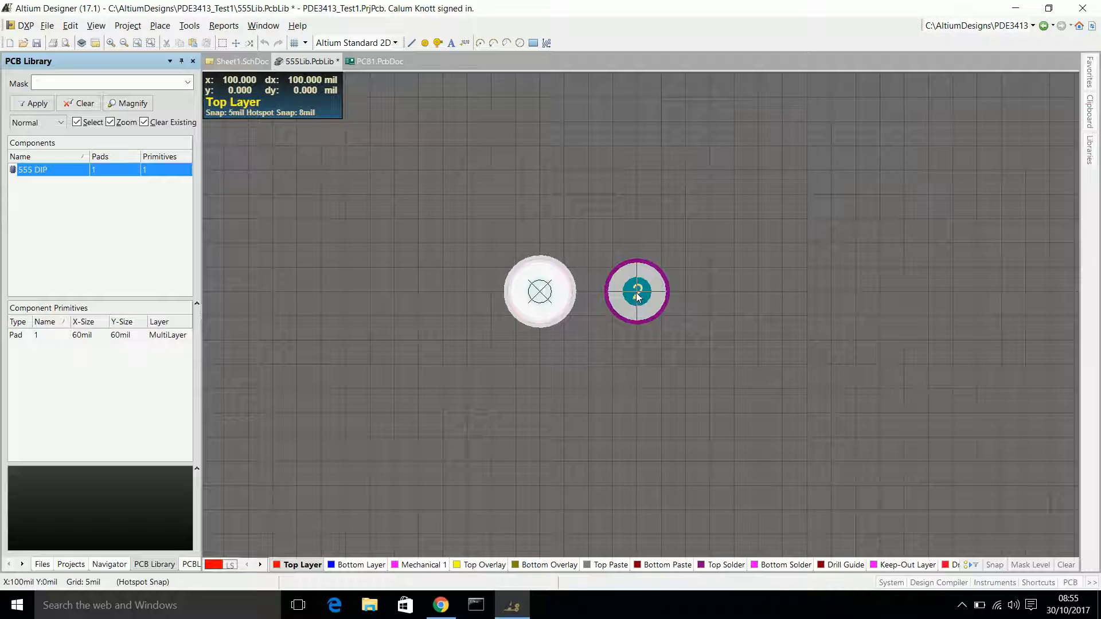
left_click(636, 292)
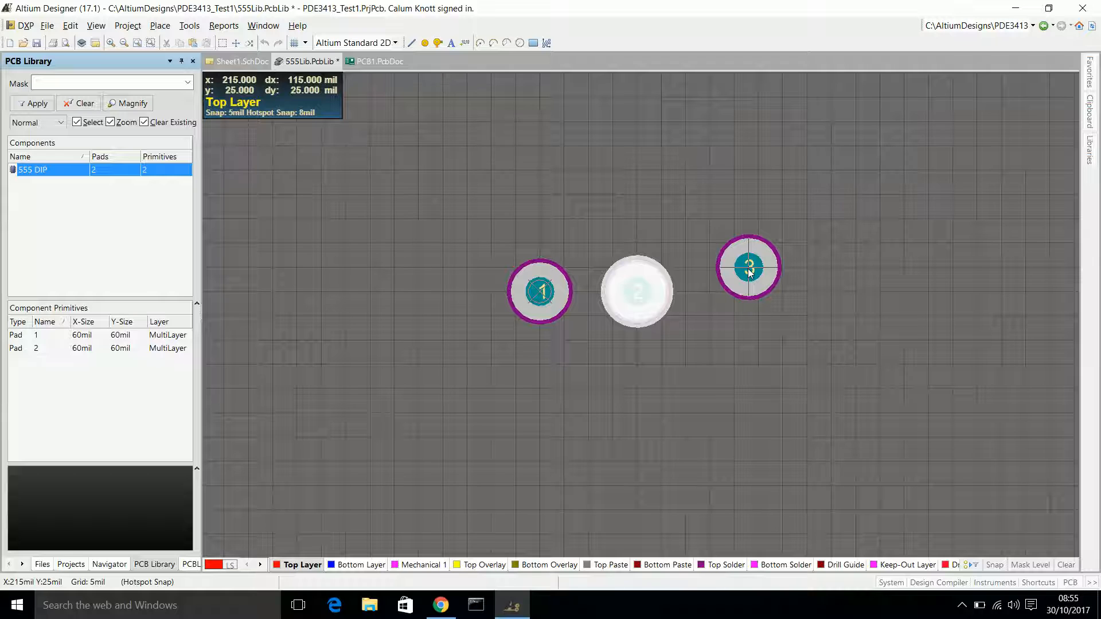
key("Escape")
left_click(639, 298)
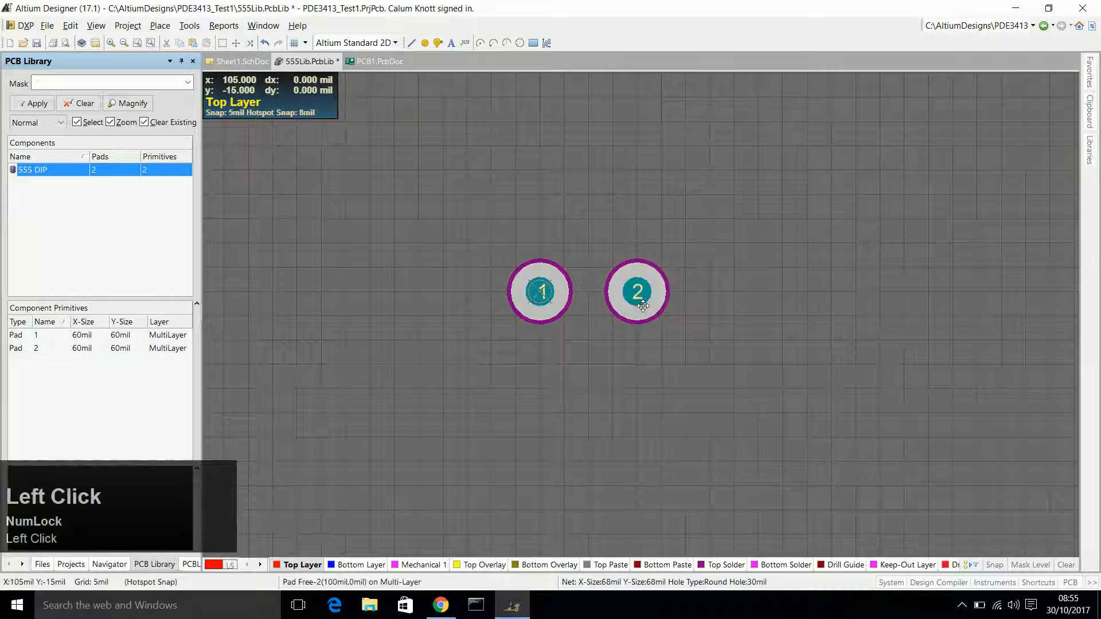
left_click(643, 305)
key("Delete")
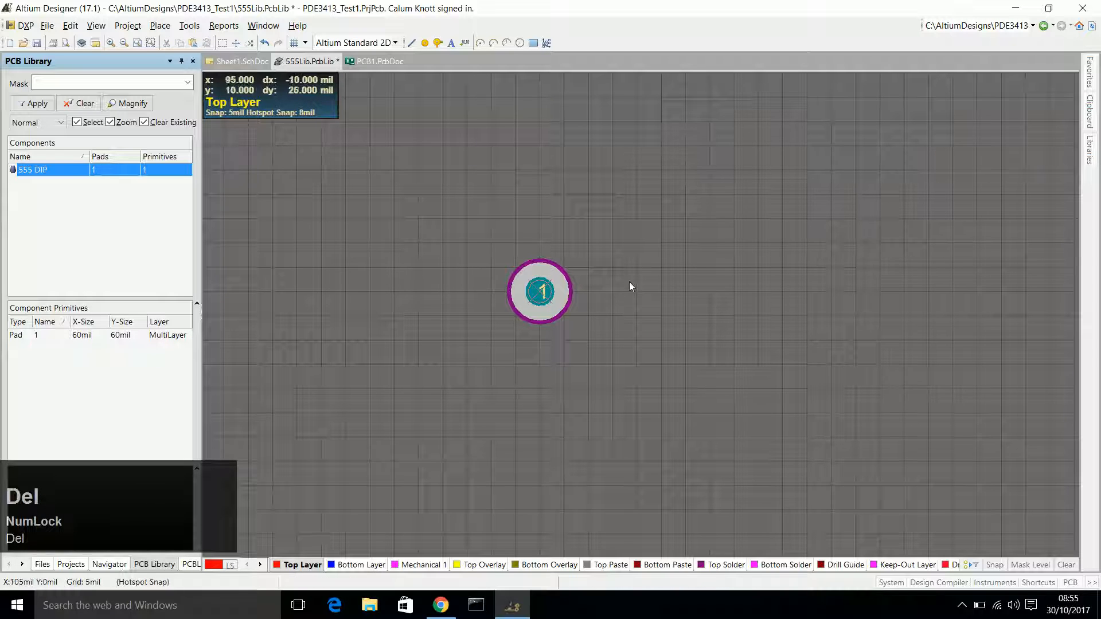
Check the pin spacing e in inches in the package mechanical data table of the 555 timer datasheet.
left_click(539, 292)
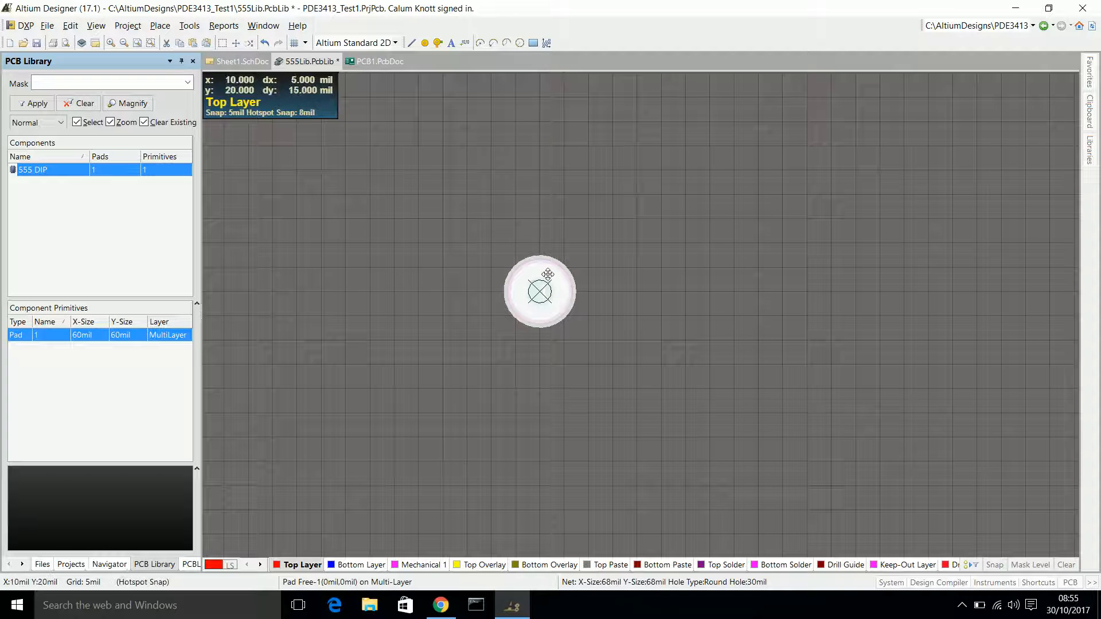
left_click(446, 607)
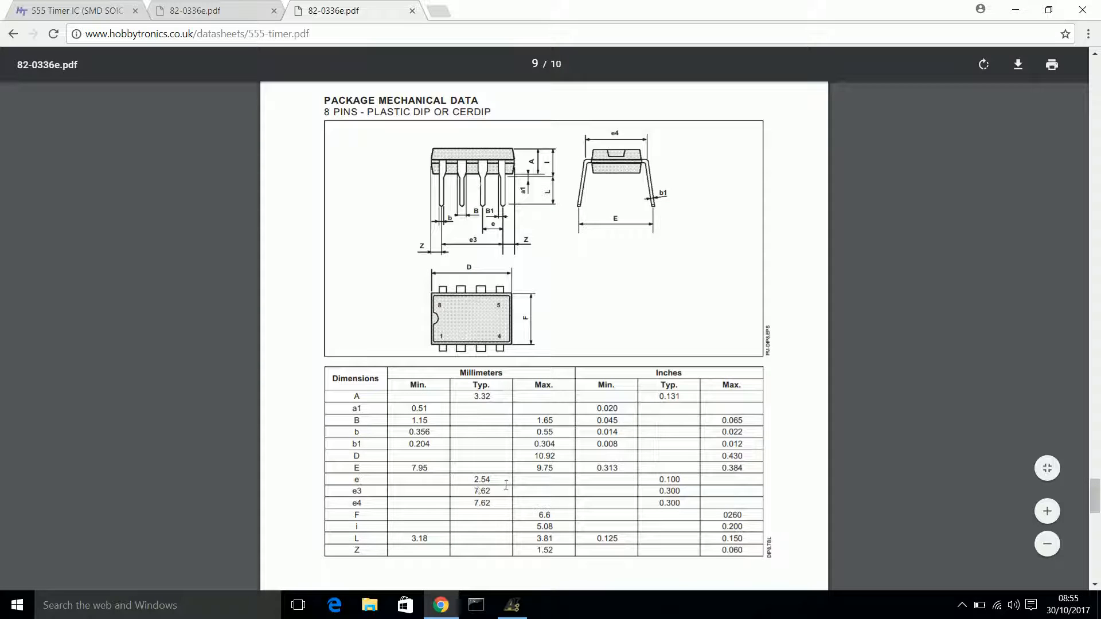
left_click_drag(654, 479, 686, 481)
left_click(685, 480)
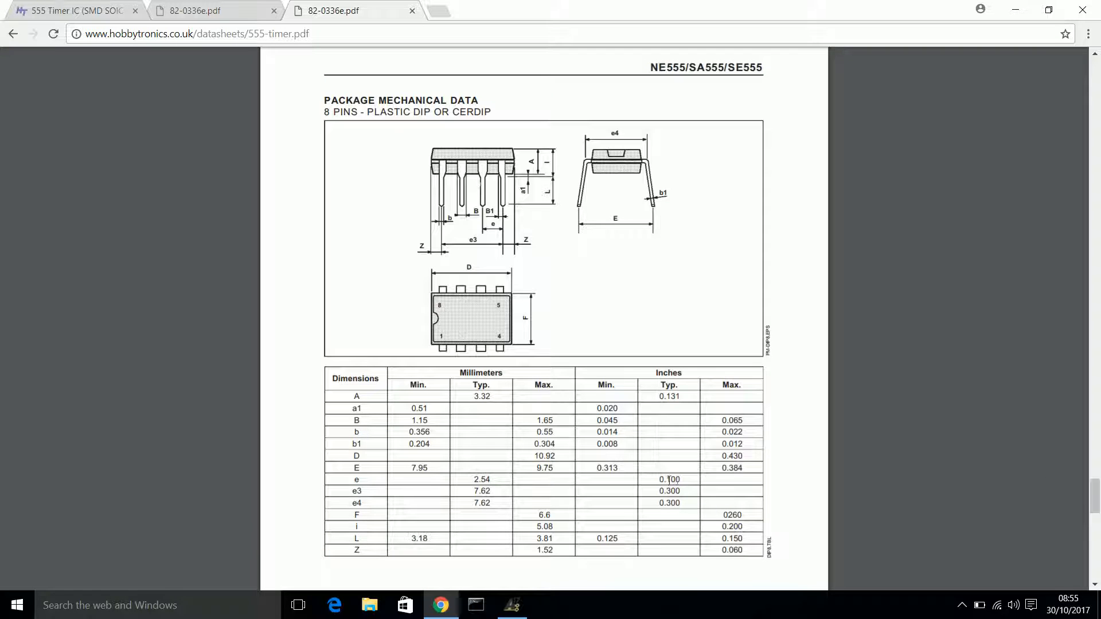
left_click(512, 605)
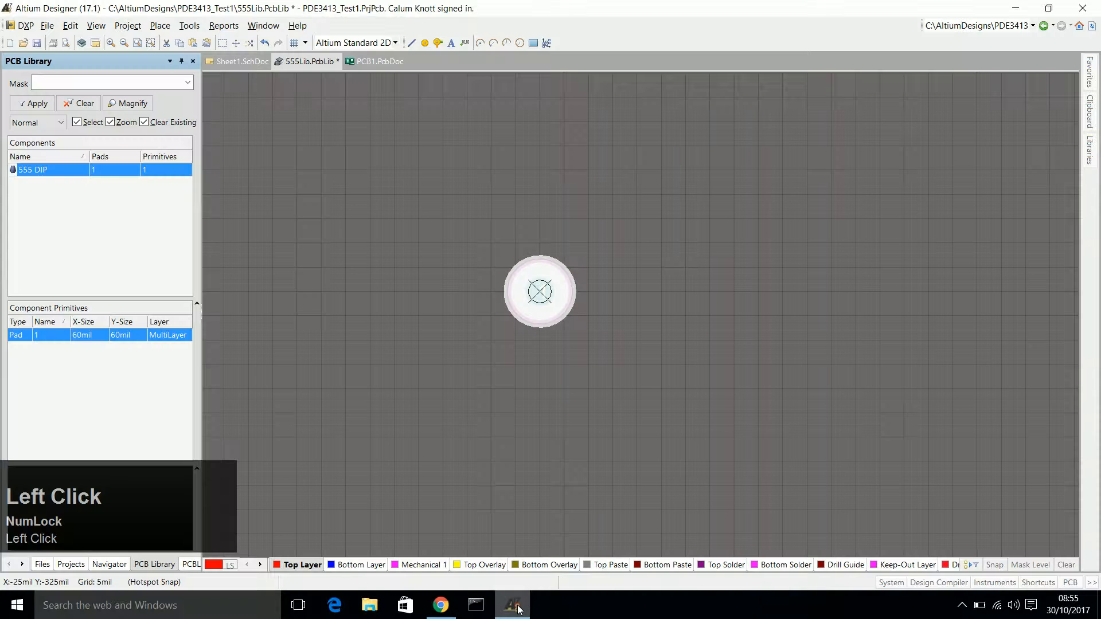
Copy pad 1 with its centre as the reference point and delete the original pad.
right_click(544, 290)
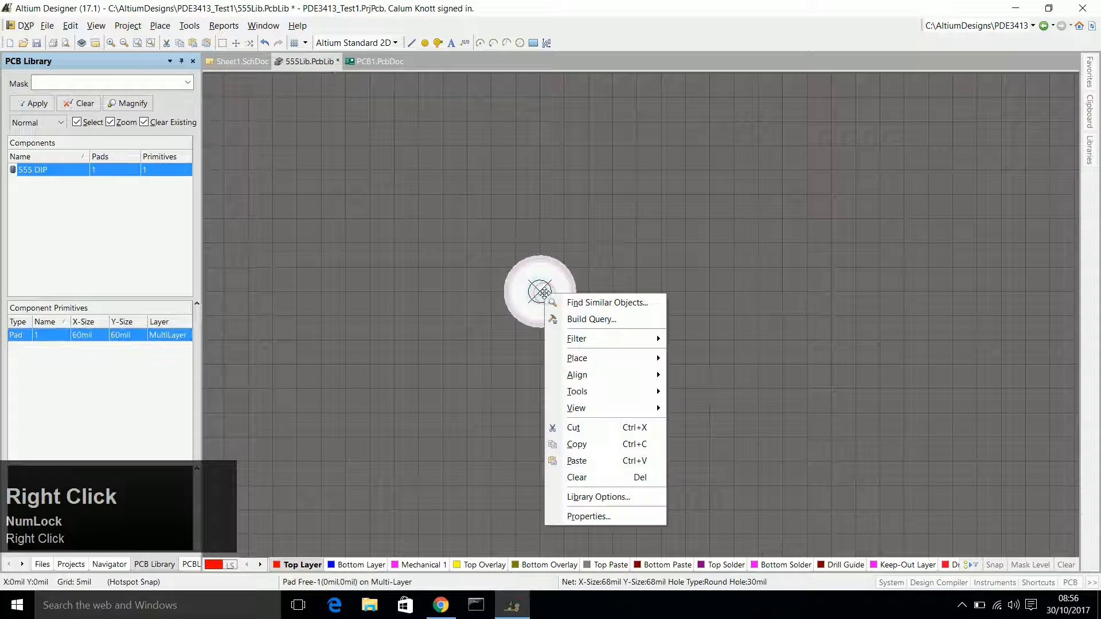
left_click(596, 445)
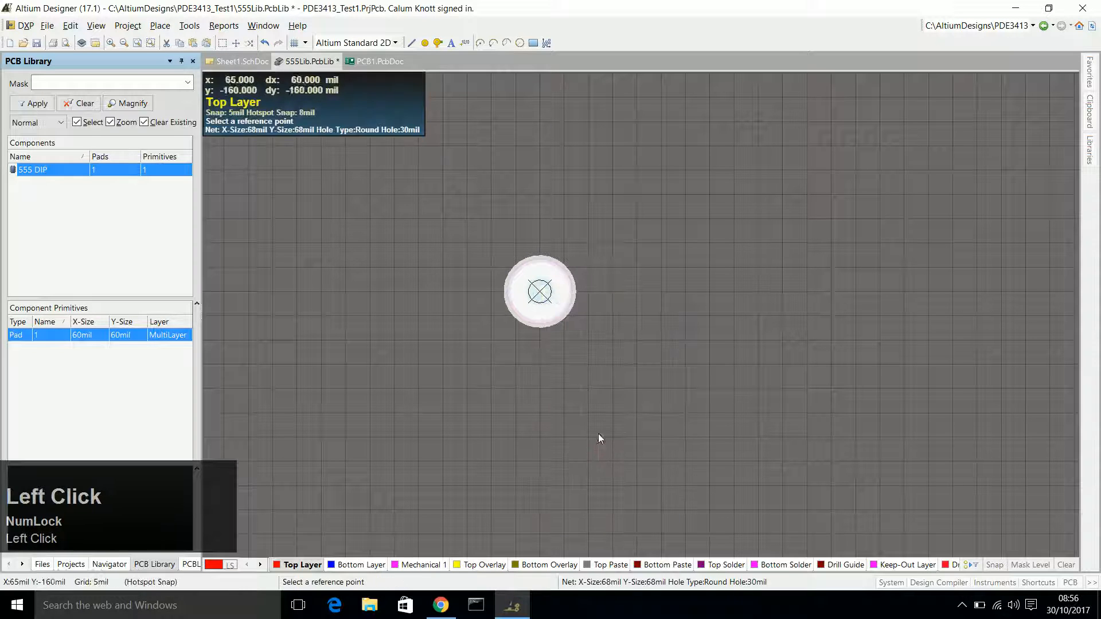
left_click(540, 291)
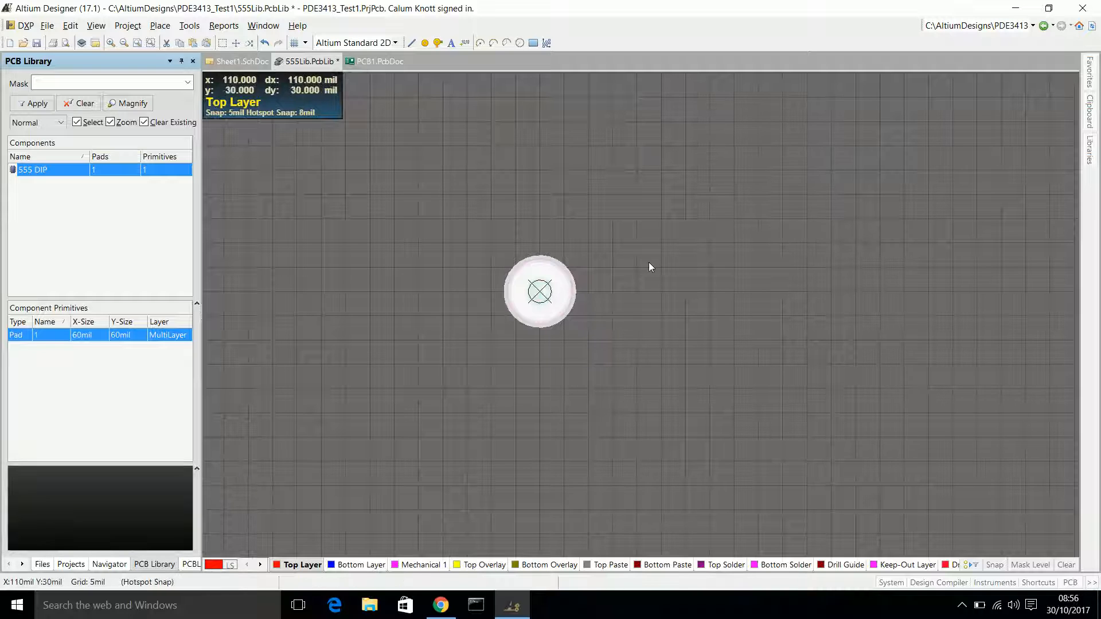
key("Delete")
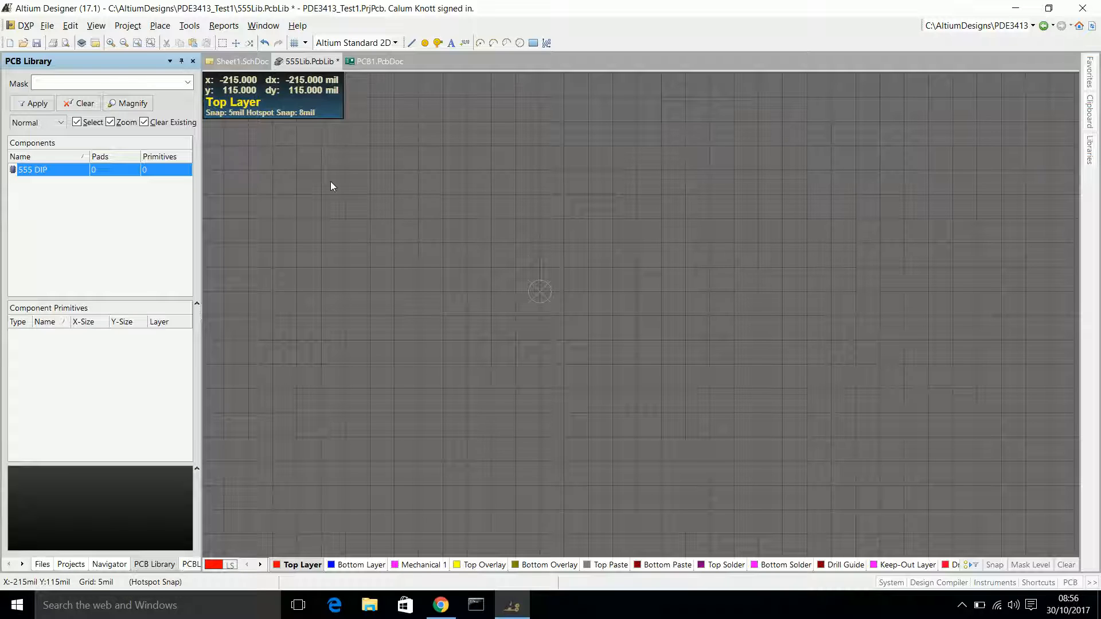
Paste the copied pad as a linear array of 4 items with text increment 1 and 100mil X-spacing, starting at the origin.
left_click(71, 26)
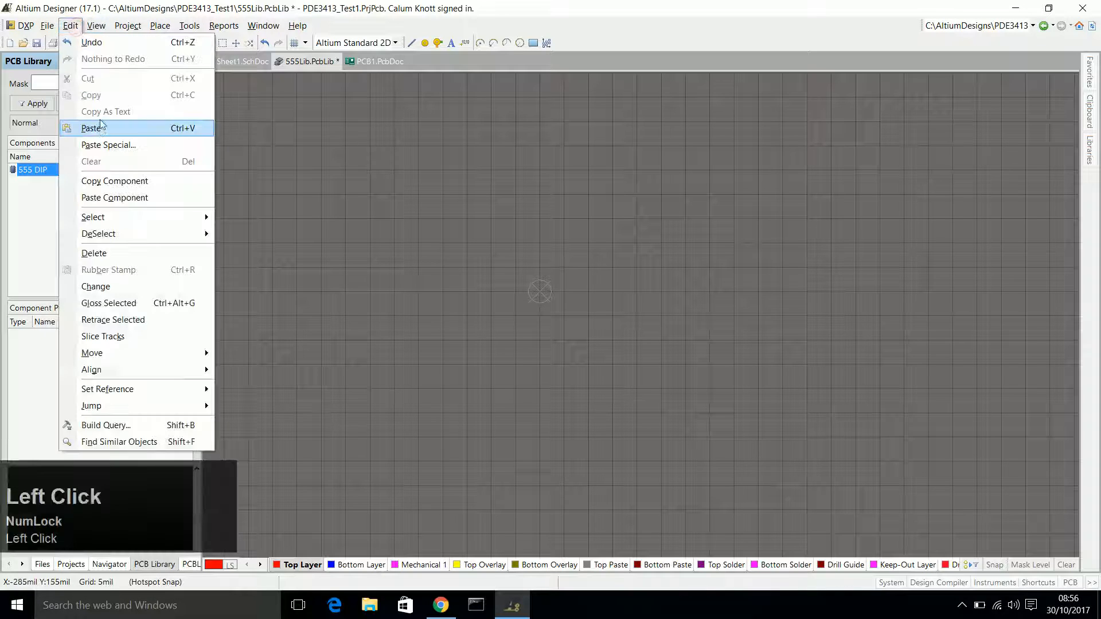
left_click(102, 145)
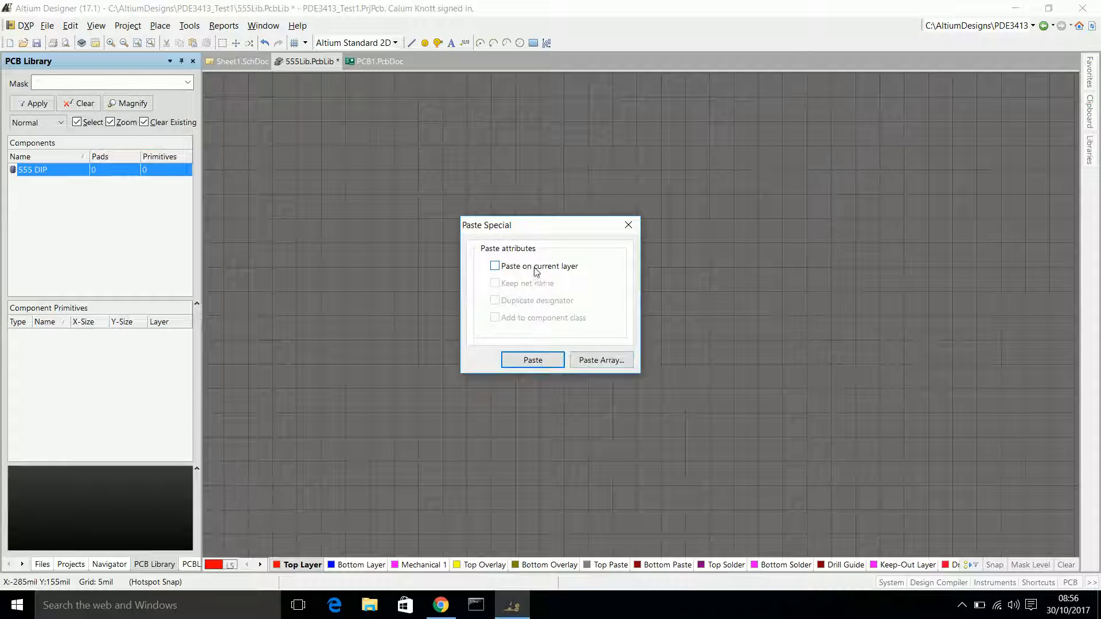
left_click(600, 360)
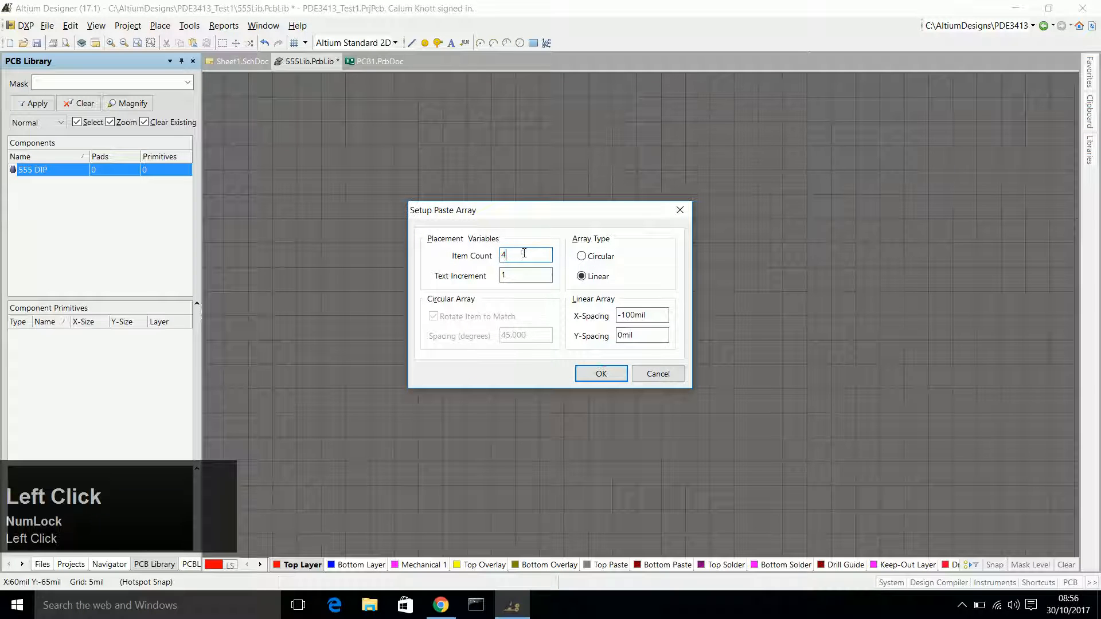
left_click_drag(523, 253, 490, 255)
left_click_drag(515, 278, 499, 281)
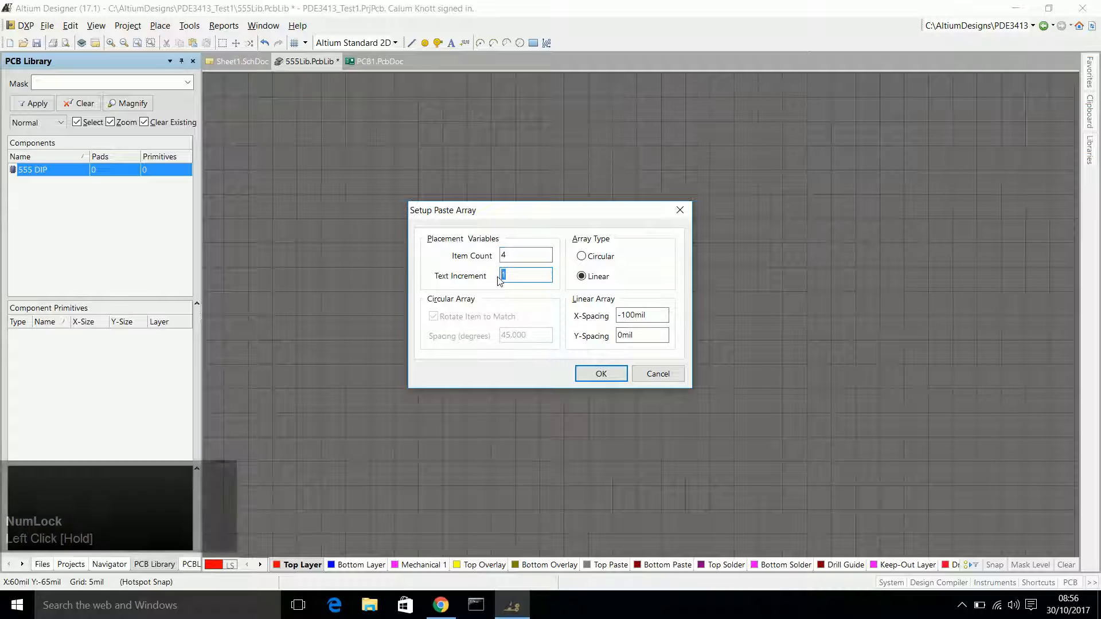
left_click(620, 316)
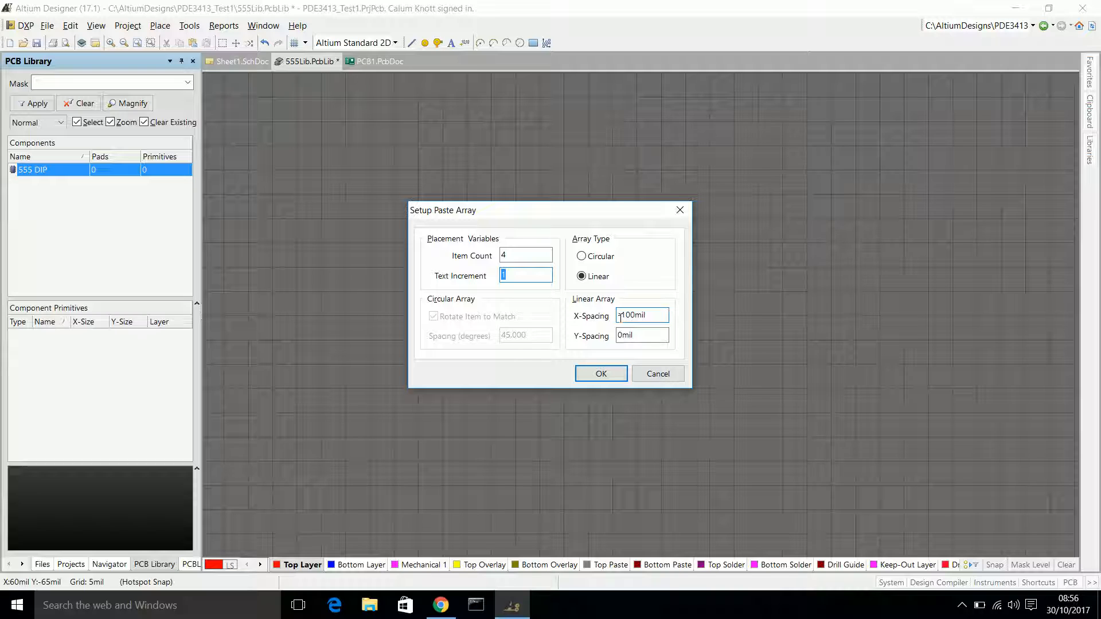
key("BackSpace")
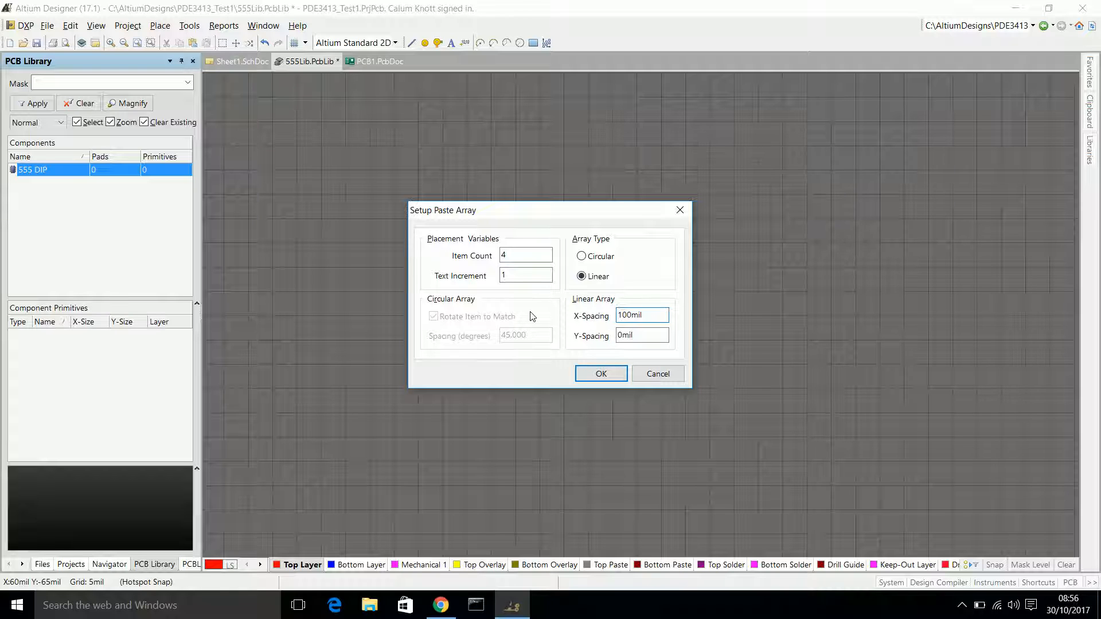
left_click(600, 373)
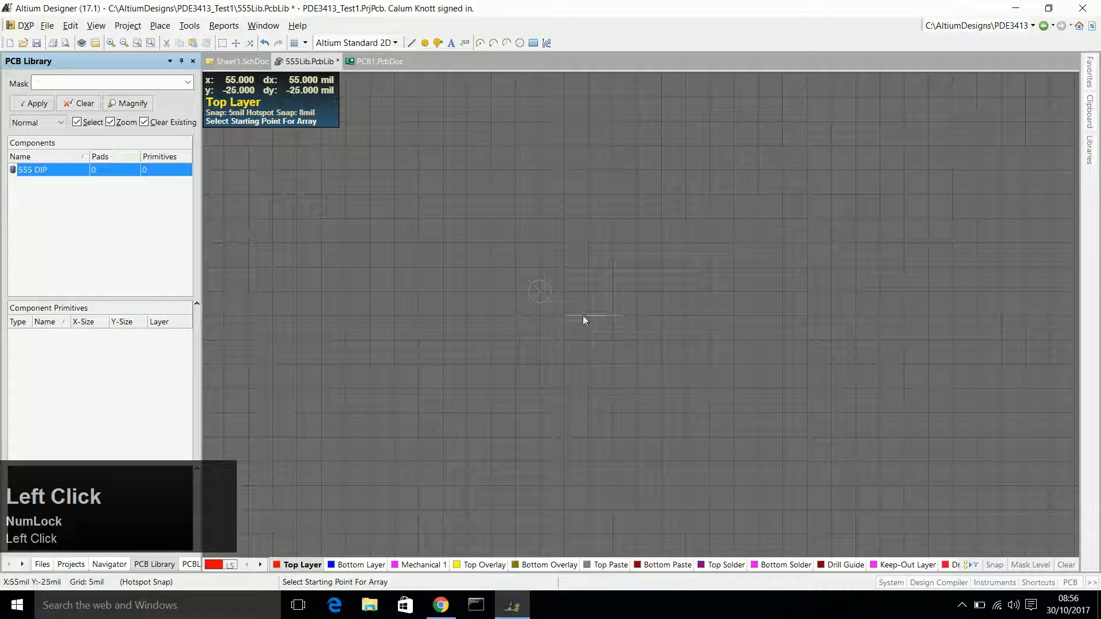
left_click(539, 294)
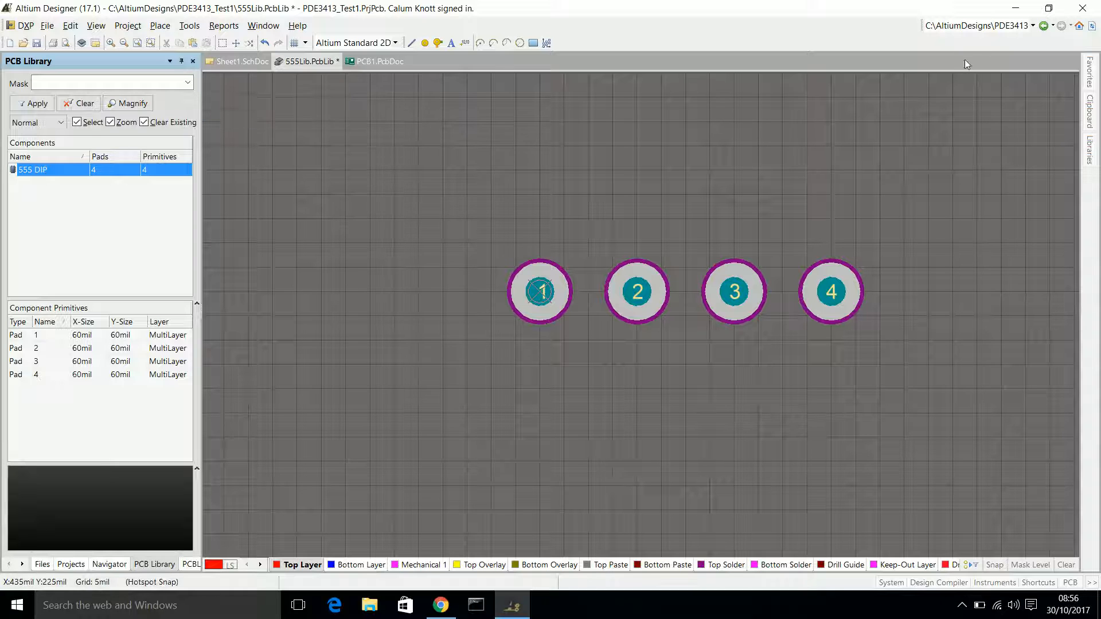
key("Num_Lock")
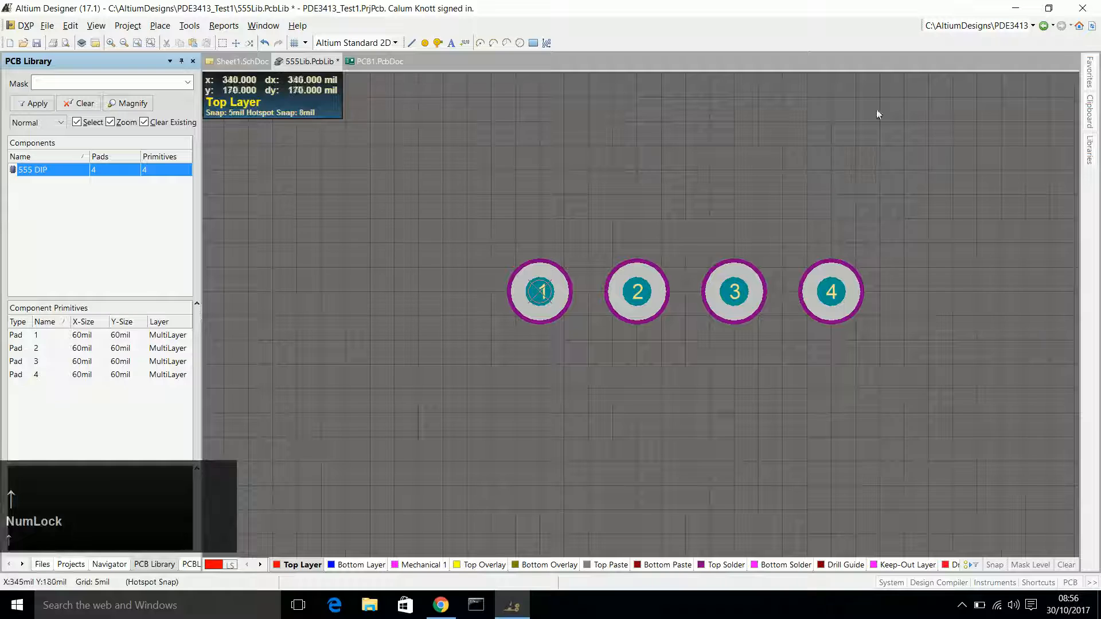
left_click_drag(877, 129, 877, 160)
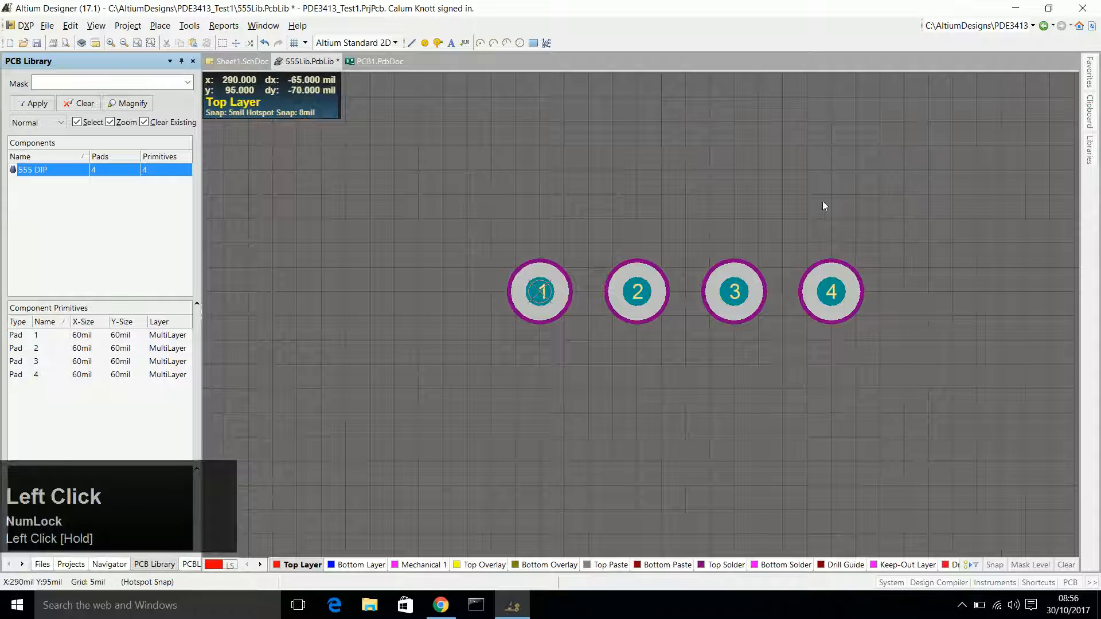
Copy pad 4 with its centre as the reference point.
left_click(826, 300)
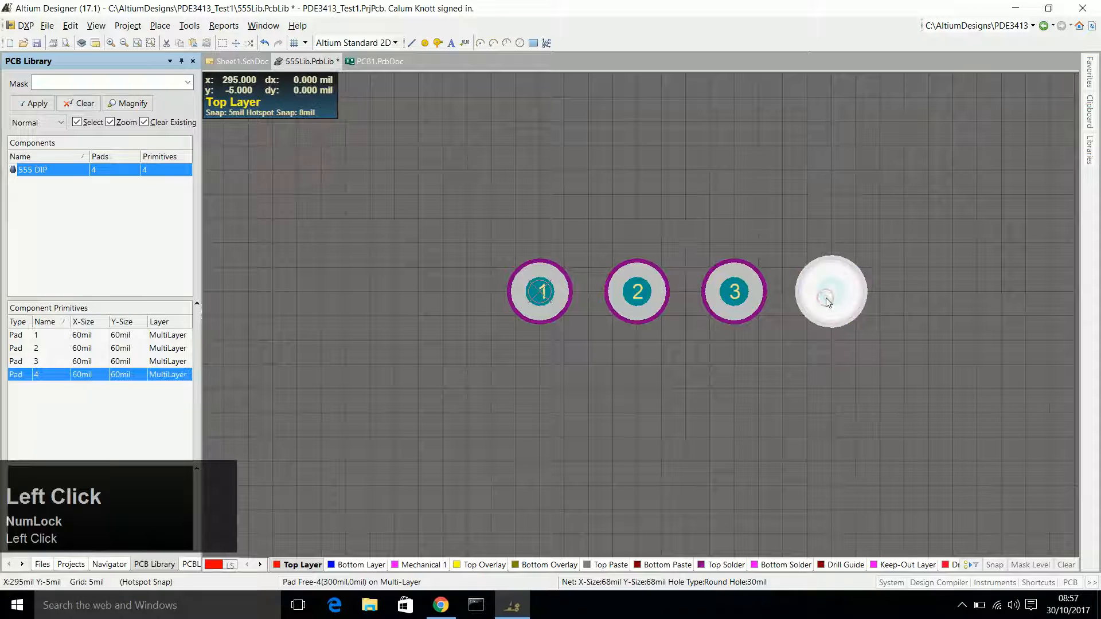
right_click(826, 298)
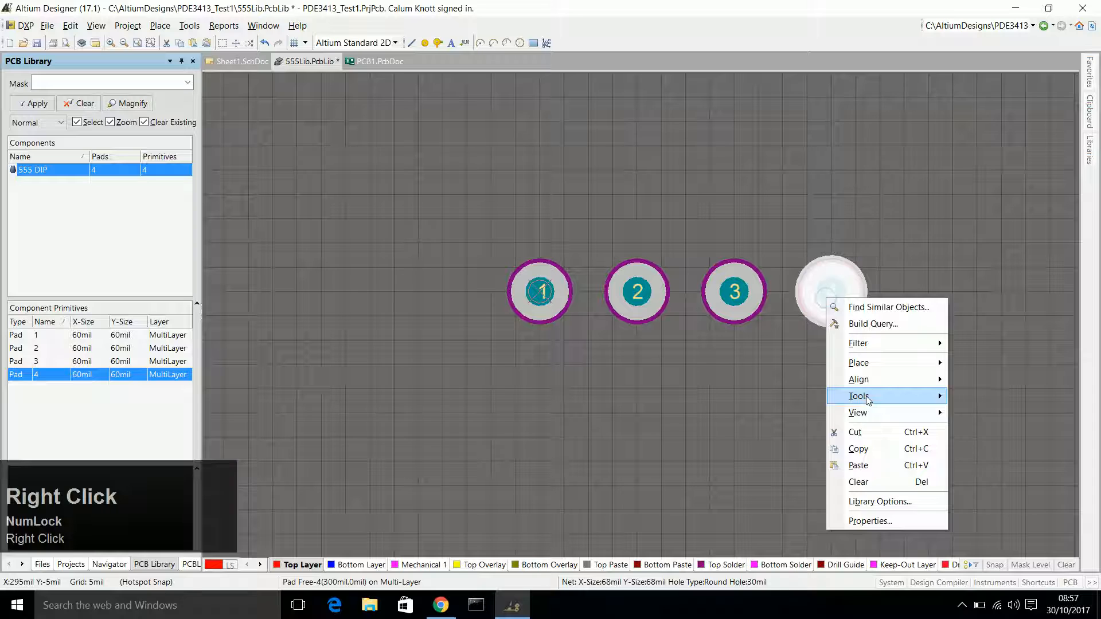
left_click(875, 448)
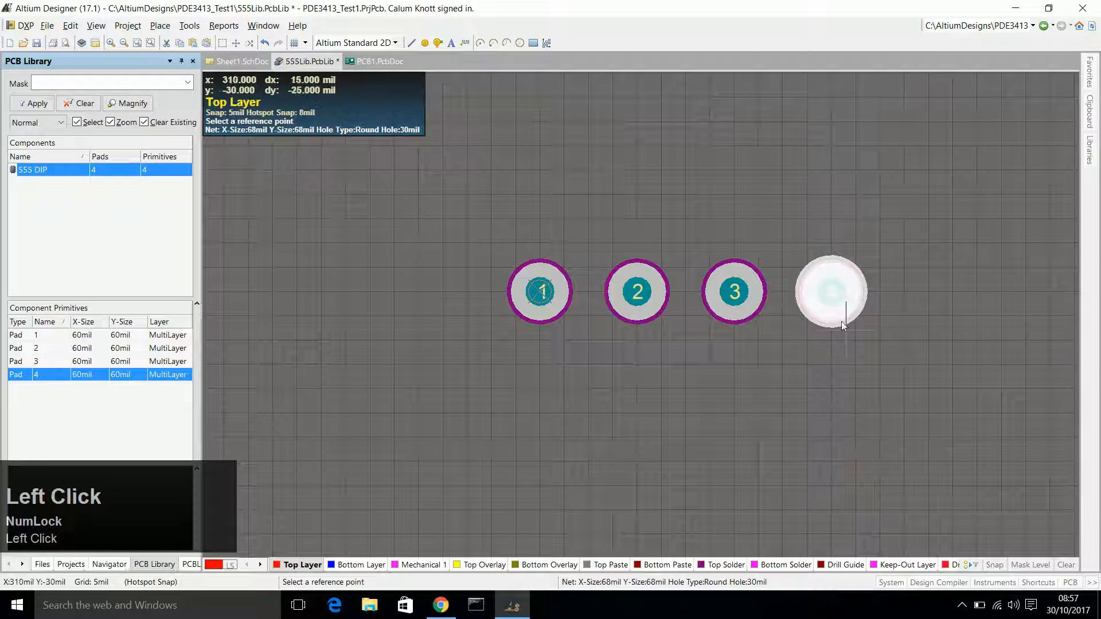
left_click(831, 292)
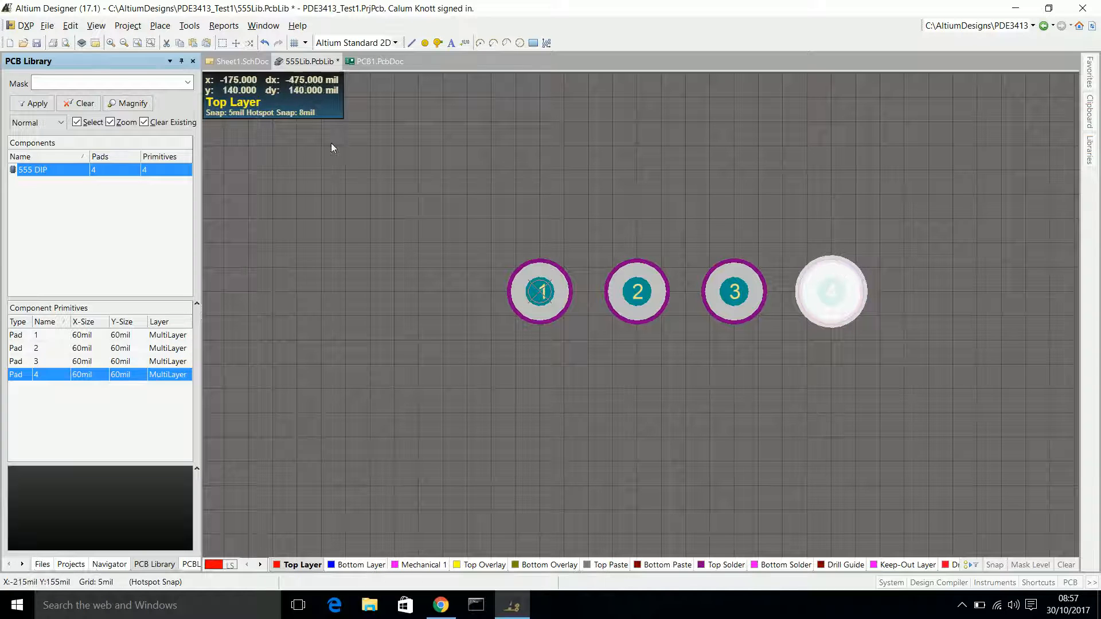
Set up a linear paste array of the copied pad with 4 items, text increment 1 and -100mil X-spacing.
left_click(70, 26)
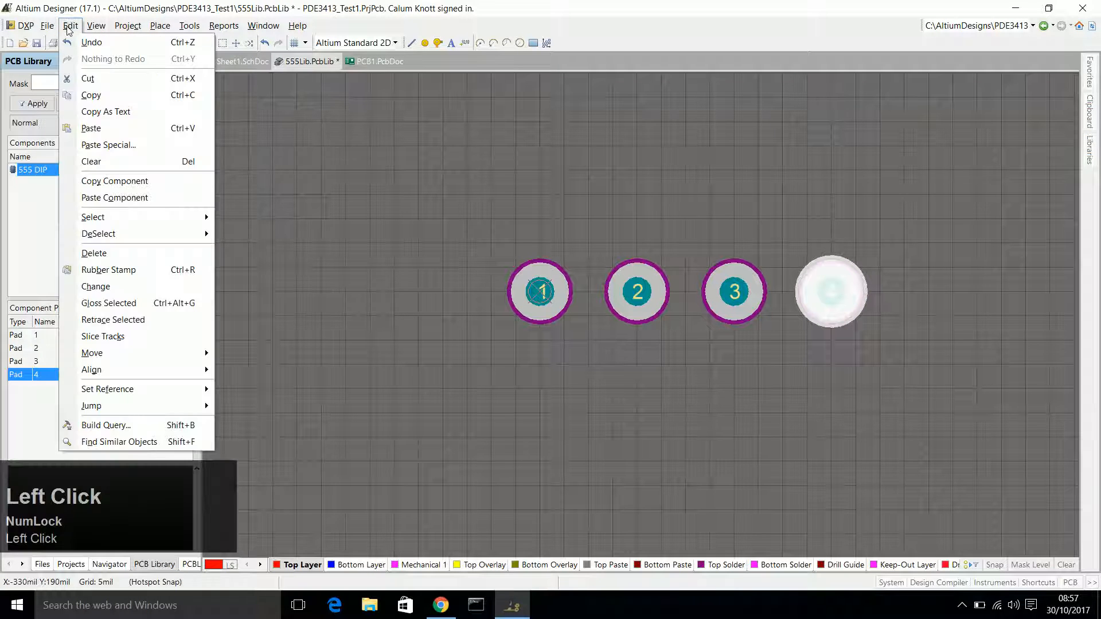
left_click(109, 145)
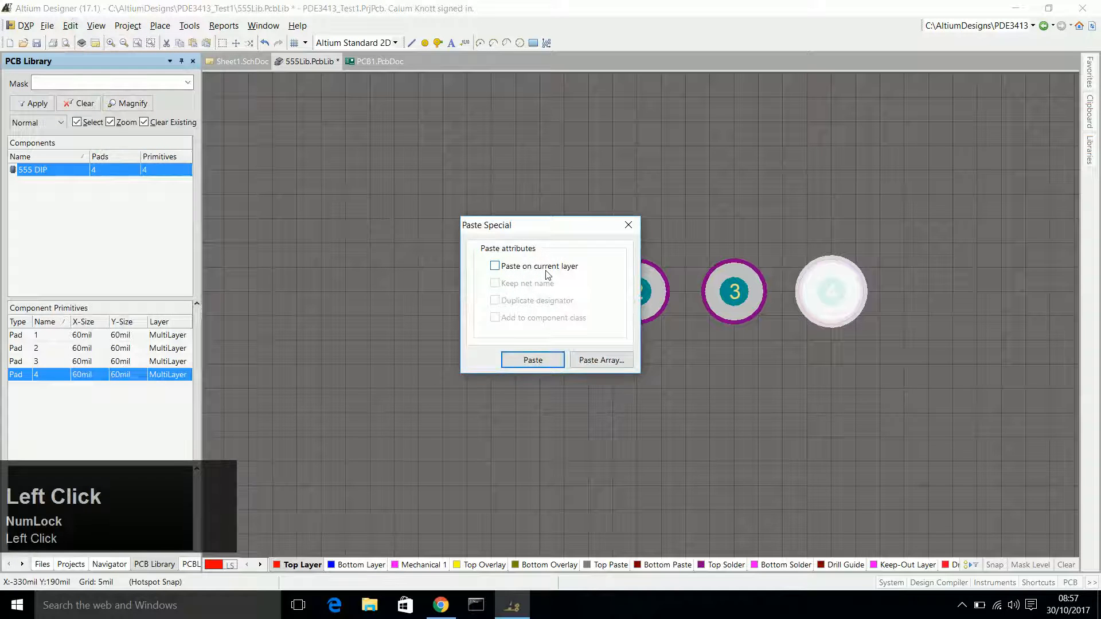
left_click(595, 358)
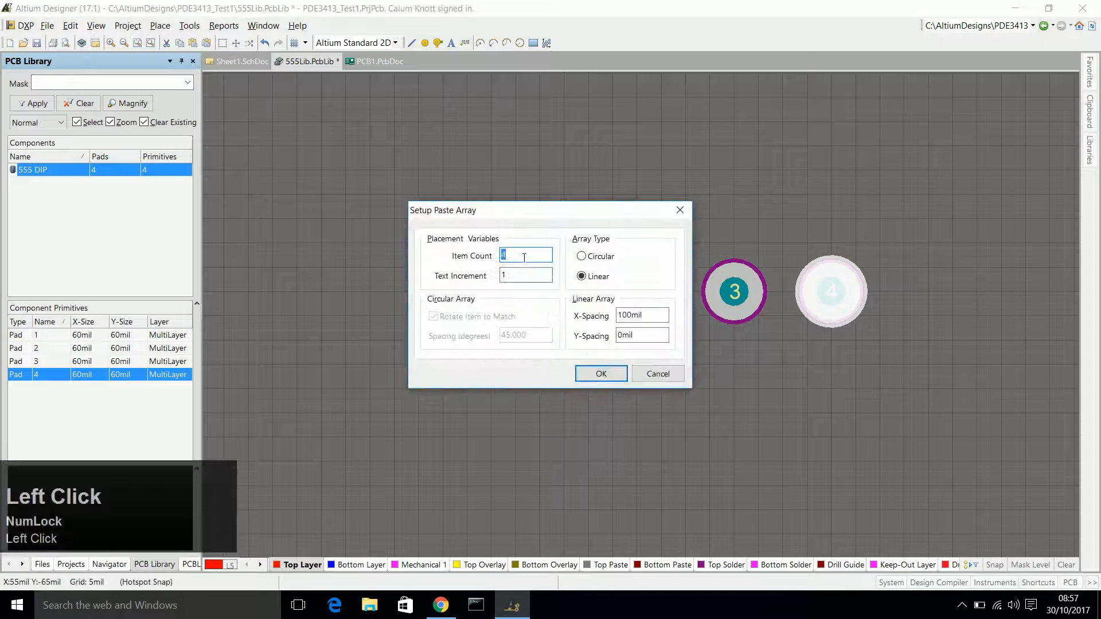
mouse_move(523, 258)
left_mouse_down()
mouse_move(522, 229)
mouse_move(526, 270)
left_mouse_up()
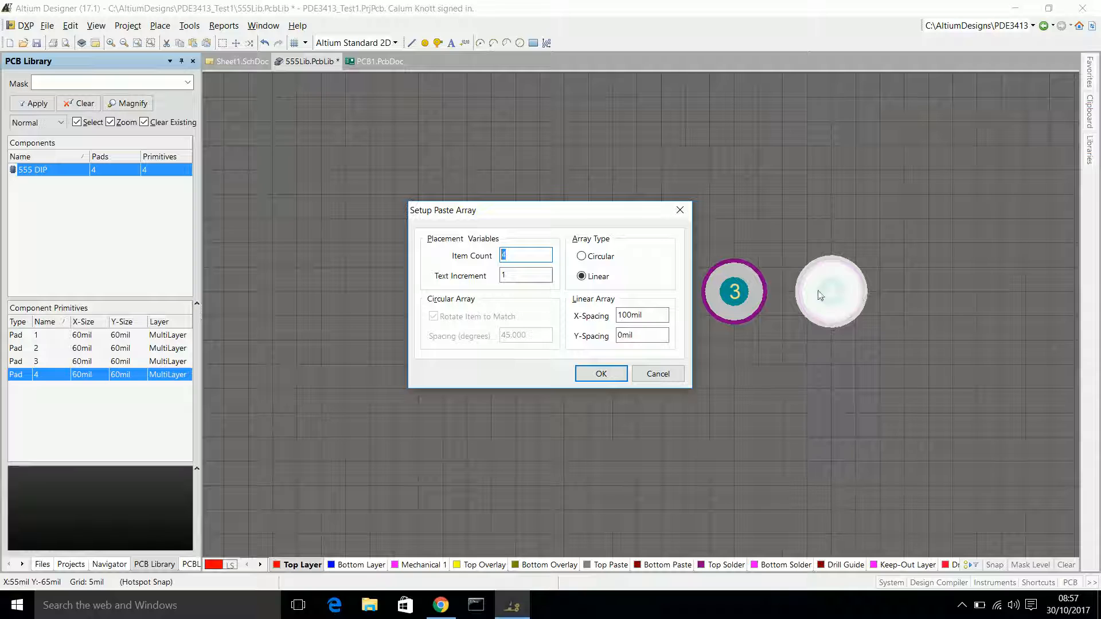
left_click_drag(655, 316, 586, 313)
type("-")
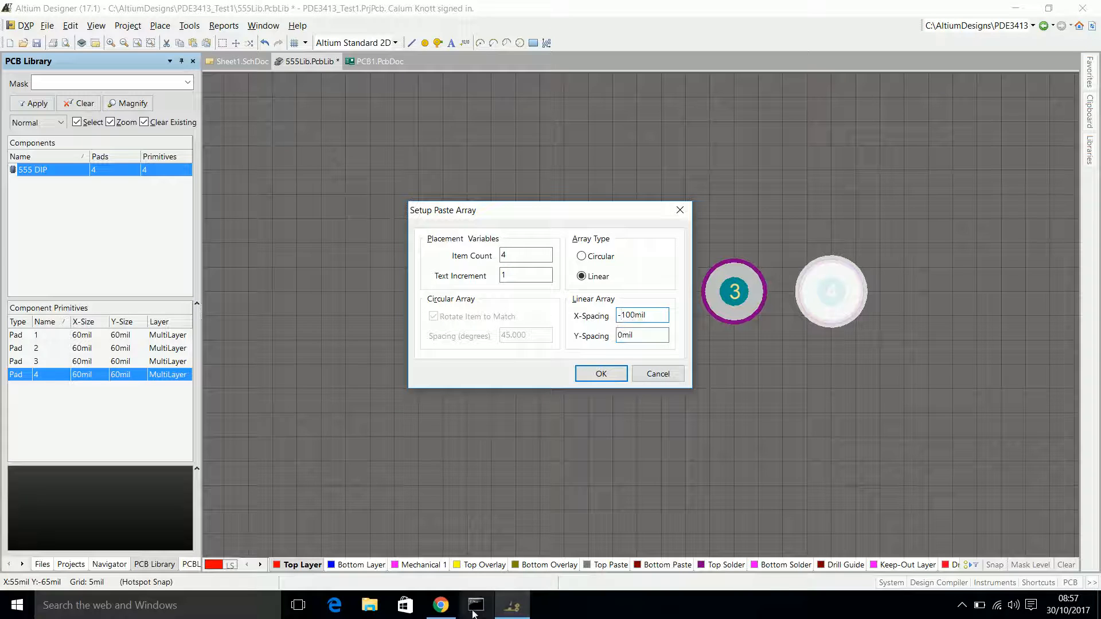
Check the row spacing E in the 555 timer datasheet and place the pad array starting at X 300mil, Y 350mil.
left_click(440, 605)
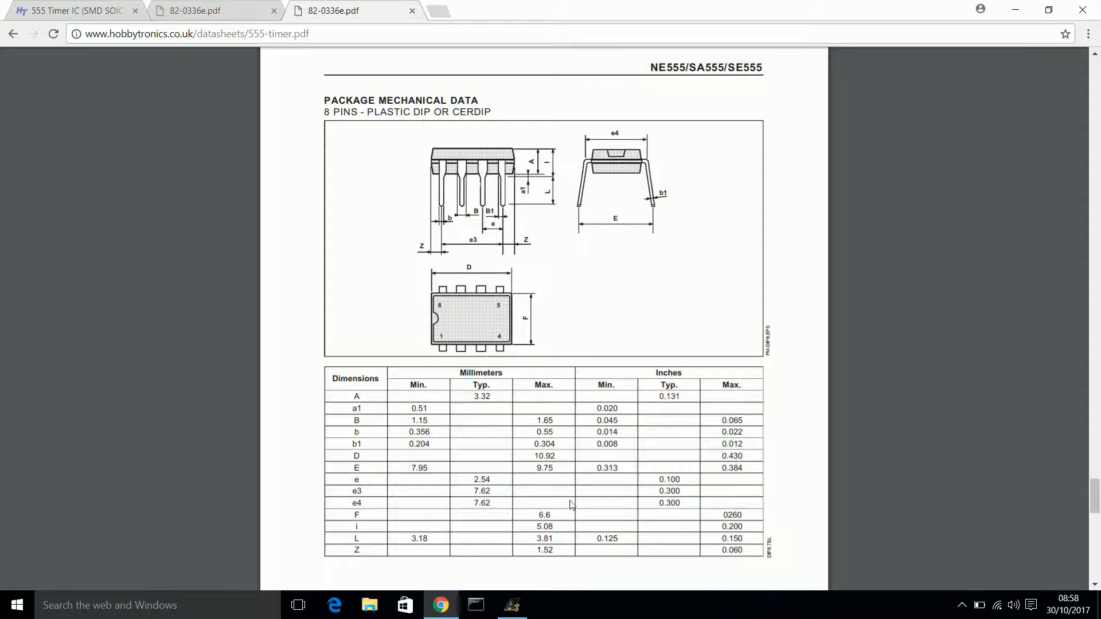
left_click(512, 605)
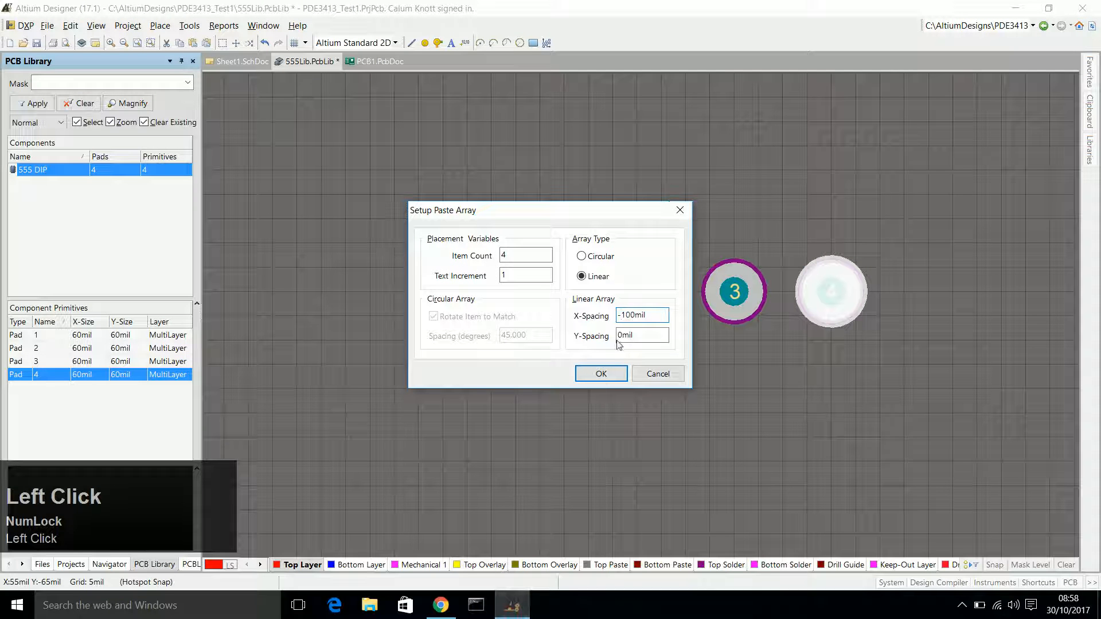
left_click(601, 376)
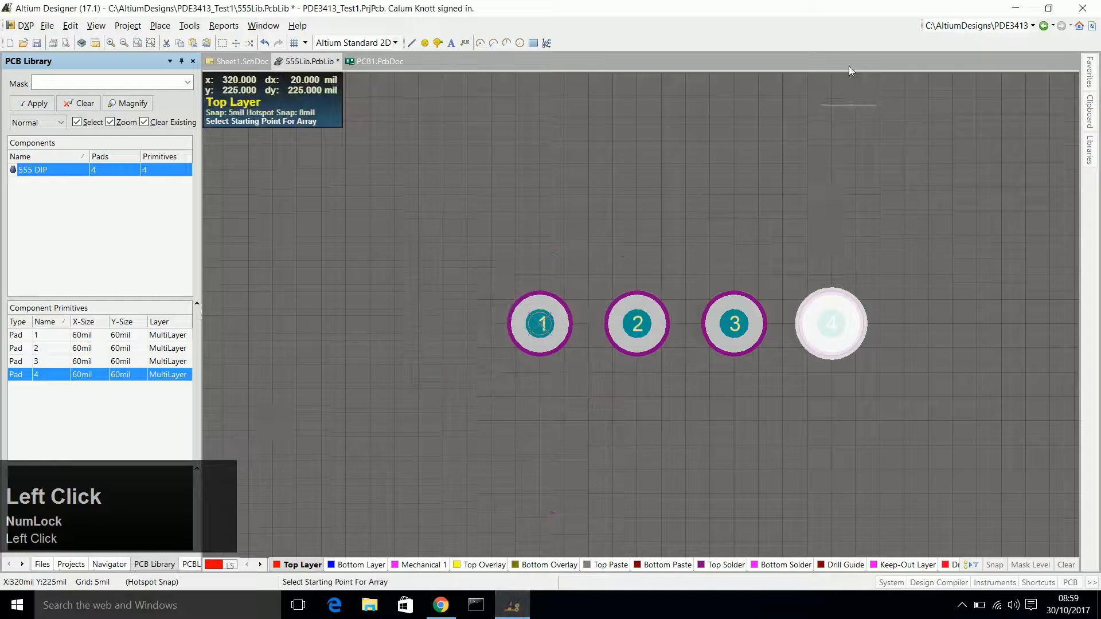
scroll(866, 373, "down", 2)
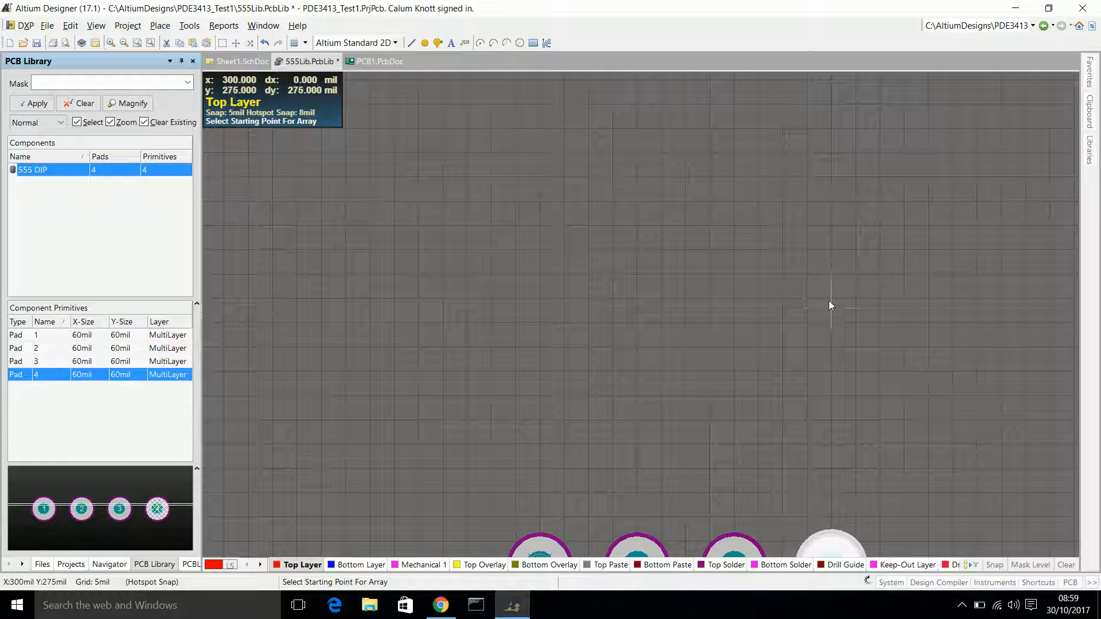
left_click(830, 229)
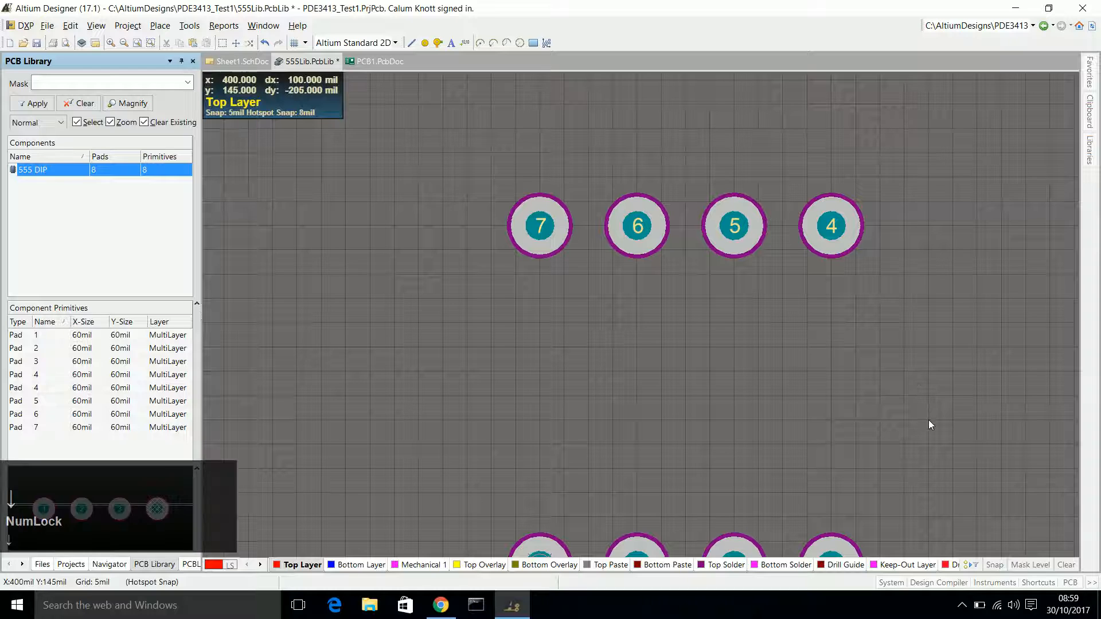
Examine the two pad rows, their alignment and the designators of the newly pasted pads.
scroll(928, 425, "up", 2)
scroll(929, 425, "down", 4)
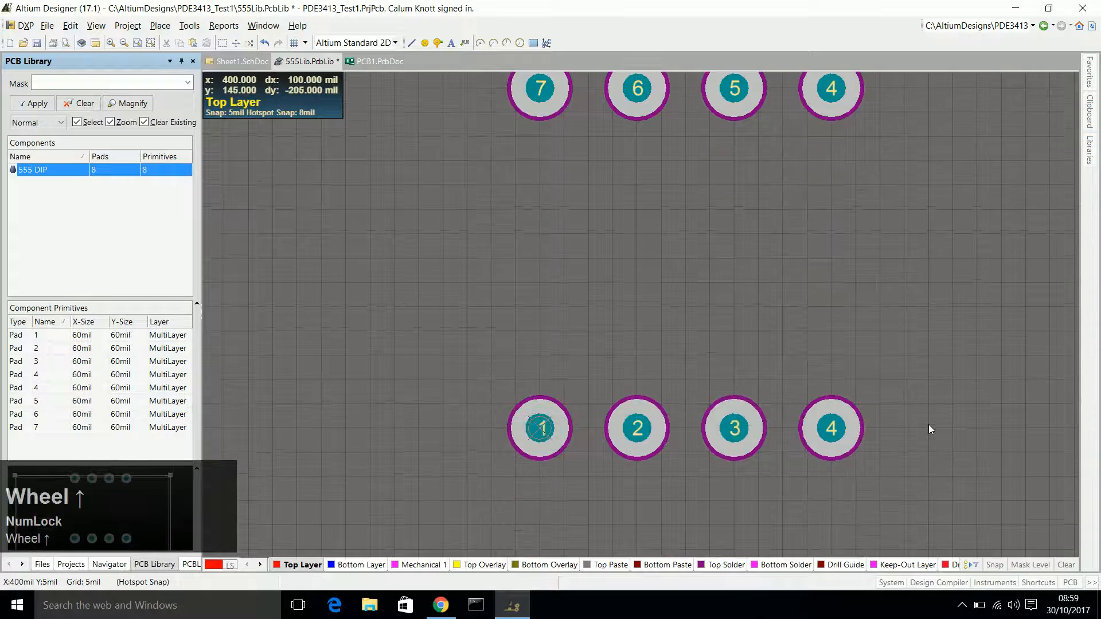
scroll(929, 425, "up", 2)
scroll(929, 426, "down", 2)
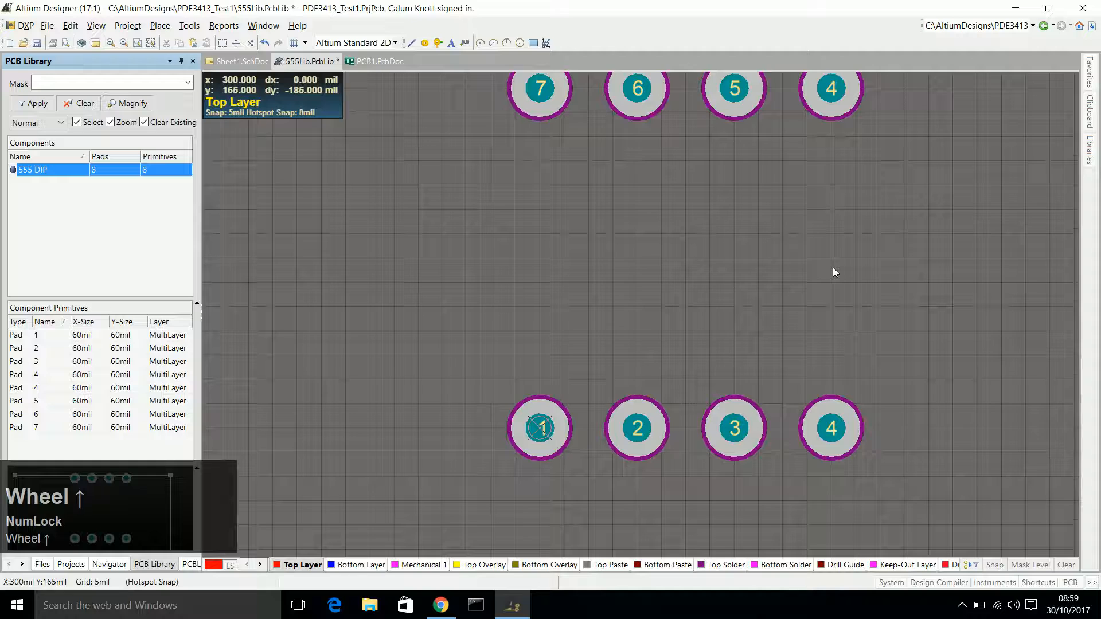
scroll(834, 272, "up", 2)
scroll(787, 307, "up", 6)
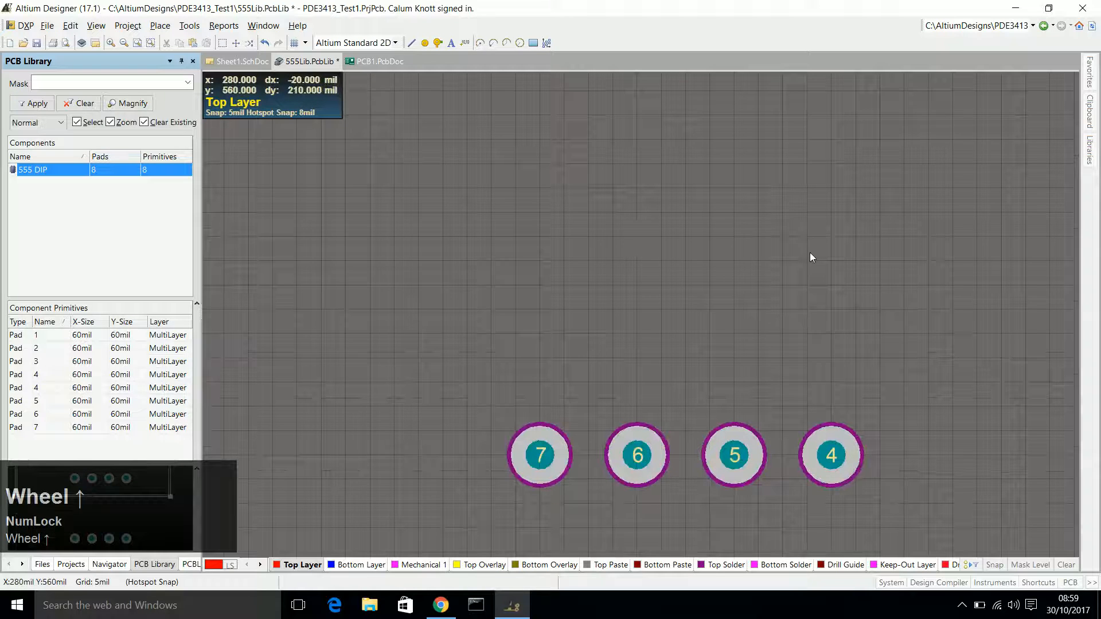
scroll(810, 252, "down", 7)
scroll(811, 256, "down", 3)
scroll(810, 255, "up", 3)
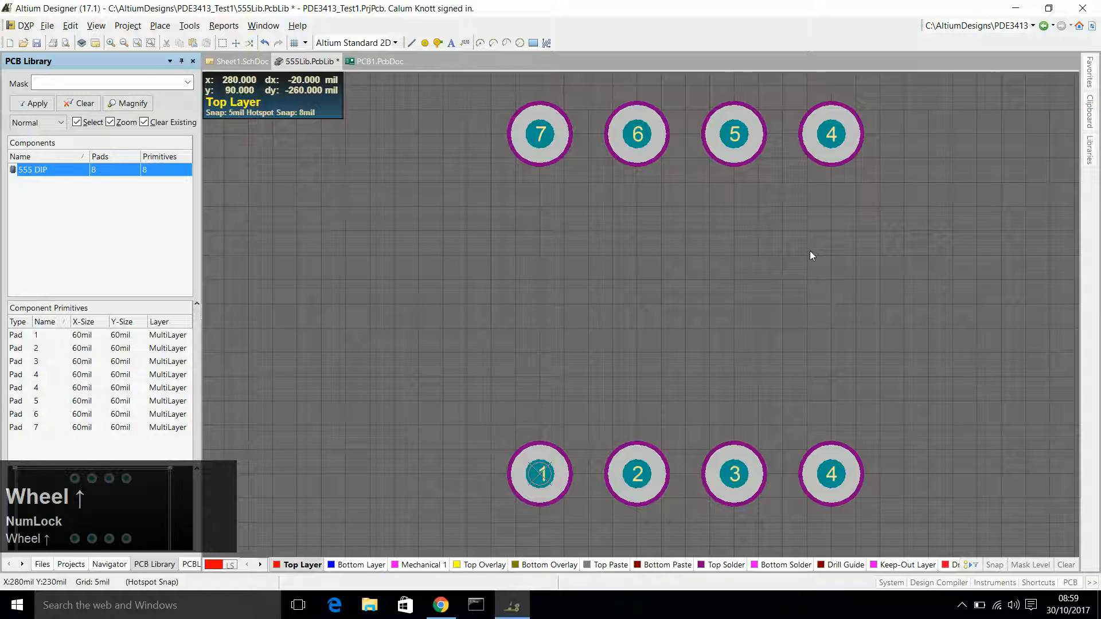
right_click(810, 250)
left_click(742, 245)
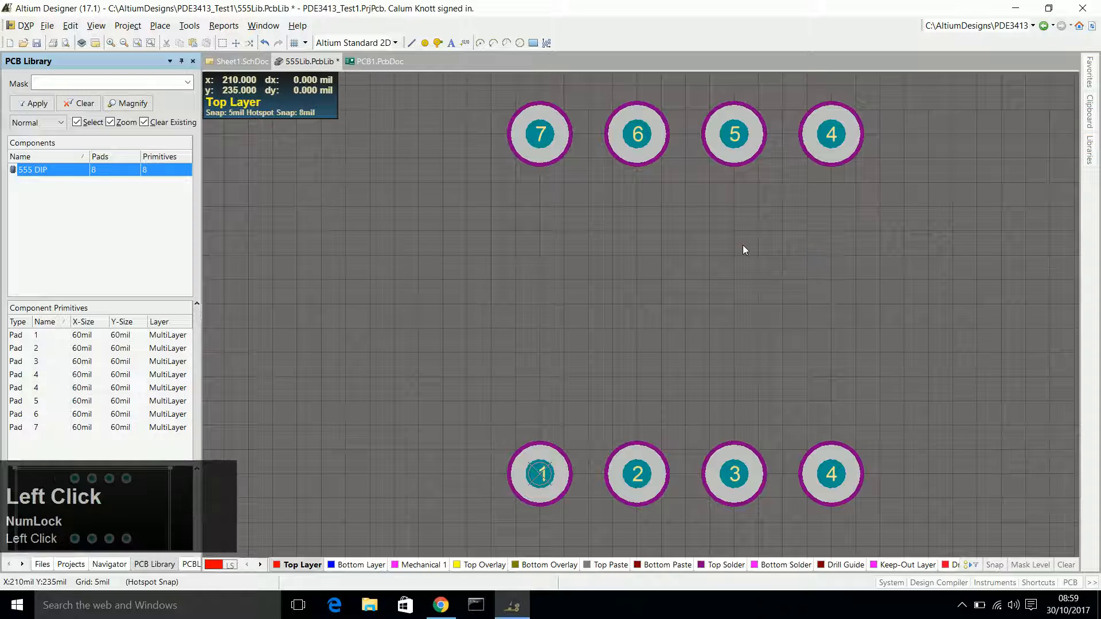
key("Escape")
Set the designators of the two rightmost pads in the upper row to 5 and 6, starting above pad 4.
left_click(829, 145)
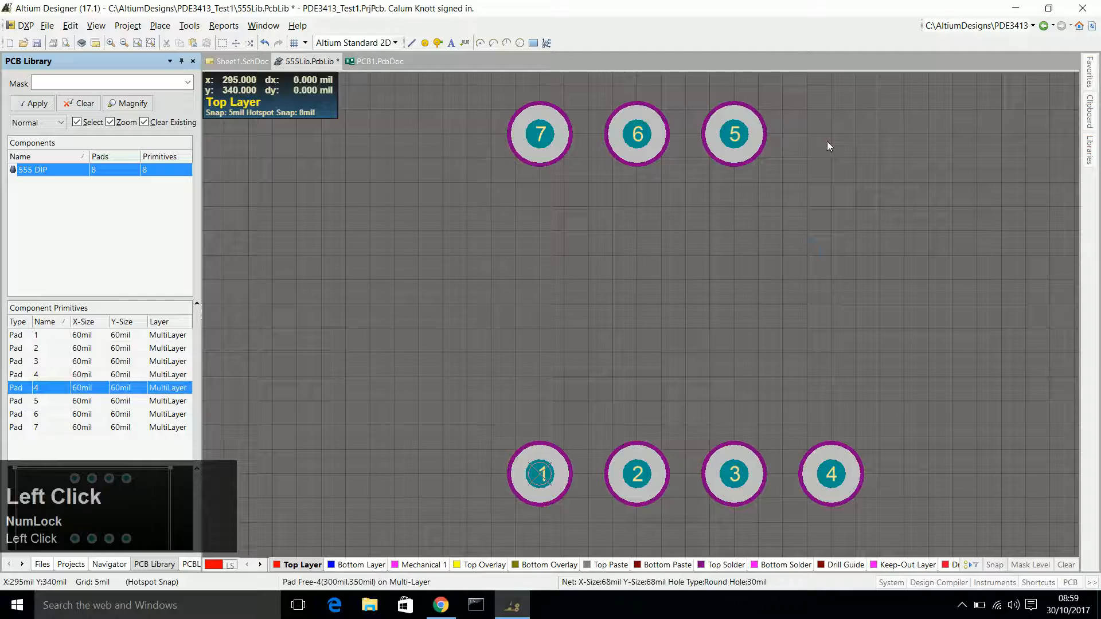
double_click(827, 145)
type("5")
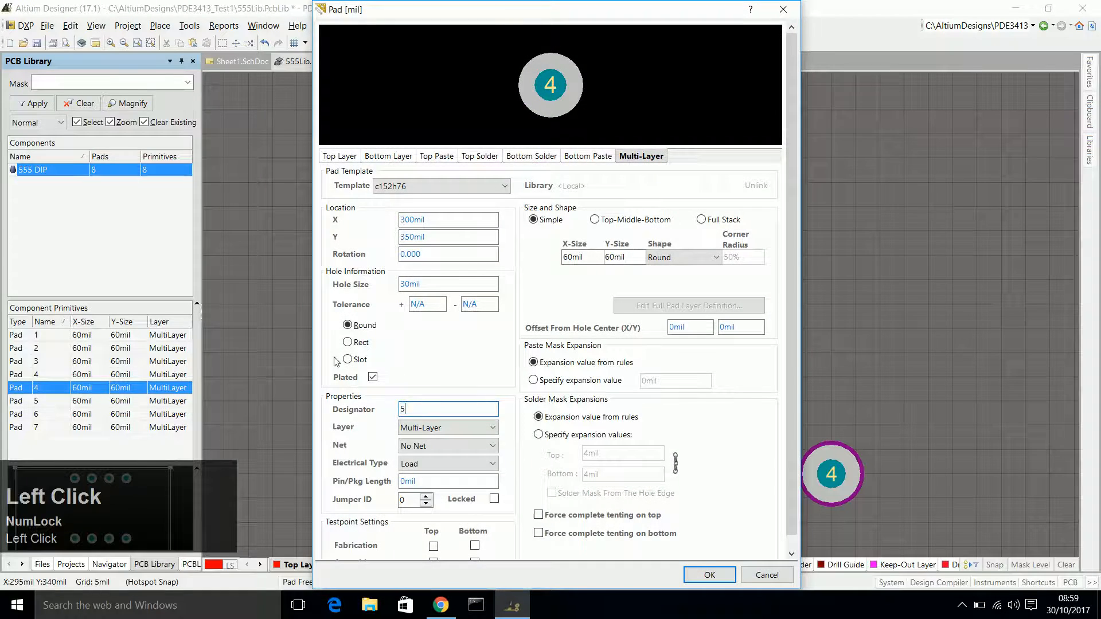
key("Return")
double_click(732, 139)
type("6")
key("Return")
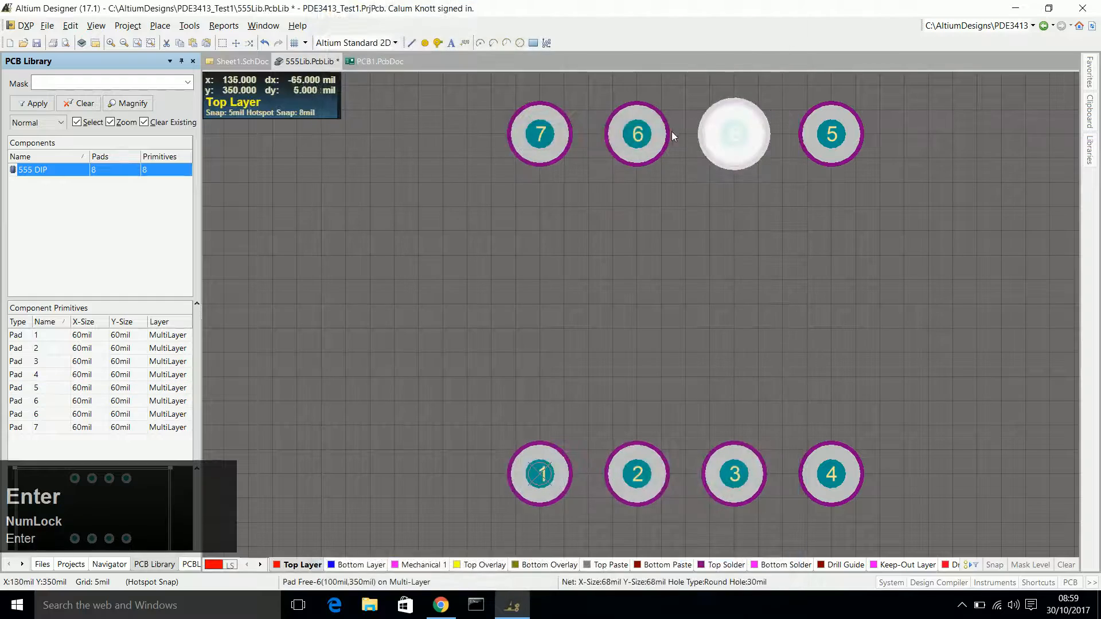
Set the designators of the upper row's remaining pads to 7 above pad 2 and 8 above pad 1.
double_click(642, 136)
type("7")
key("Return")
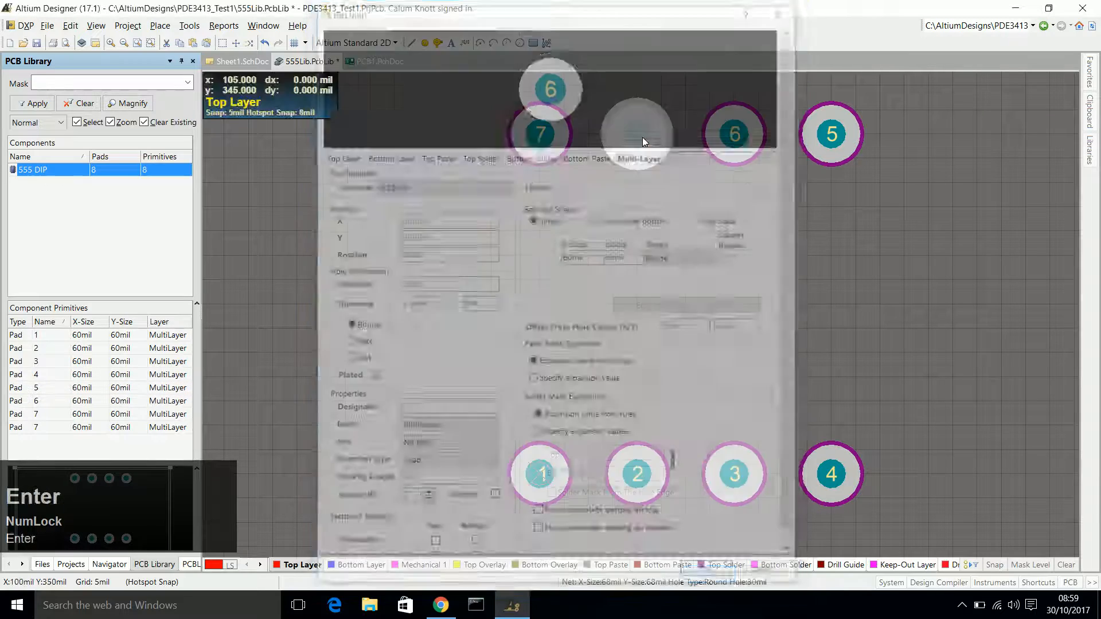
double_click(551, 137)
type("8")
key("Return")
left_click(951, 296)
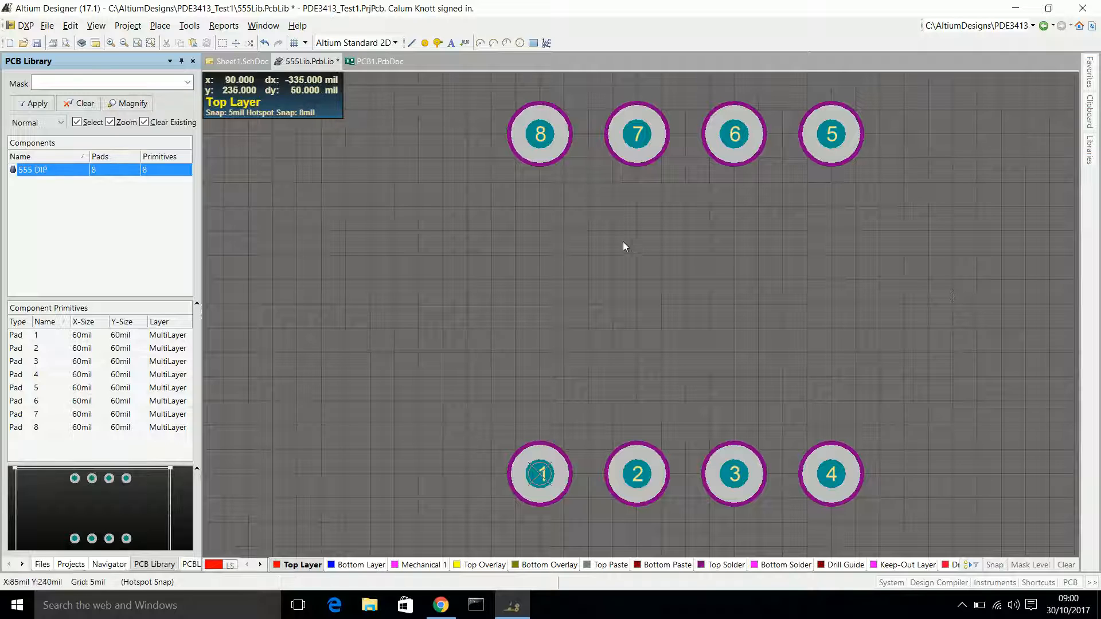
Draw a 400 by 300 mil rectangular body outline between the pad rows on the Top Overlay layer.
left_click(482, 565)
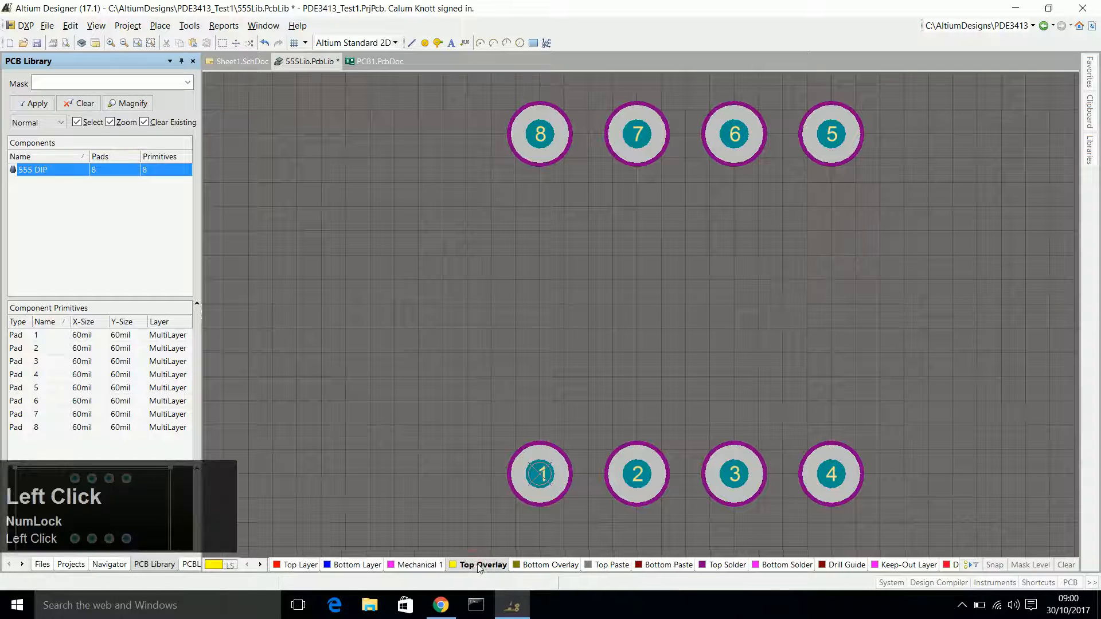
left_click(411, 42)
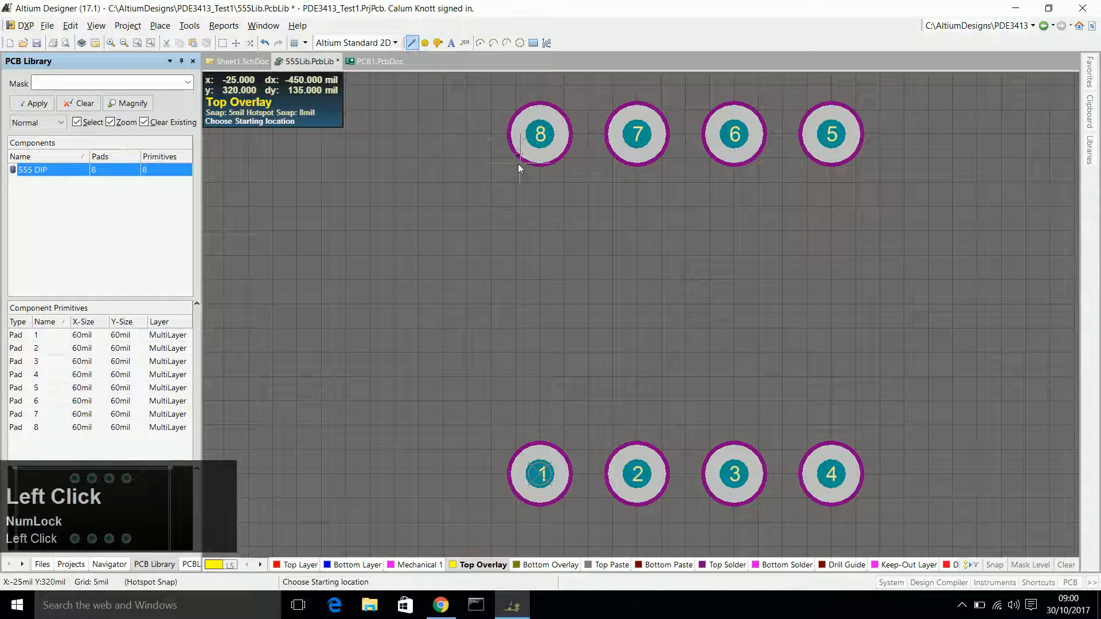
left_click(492, 157)
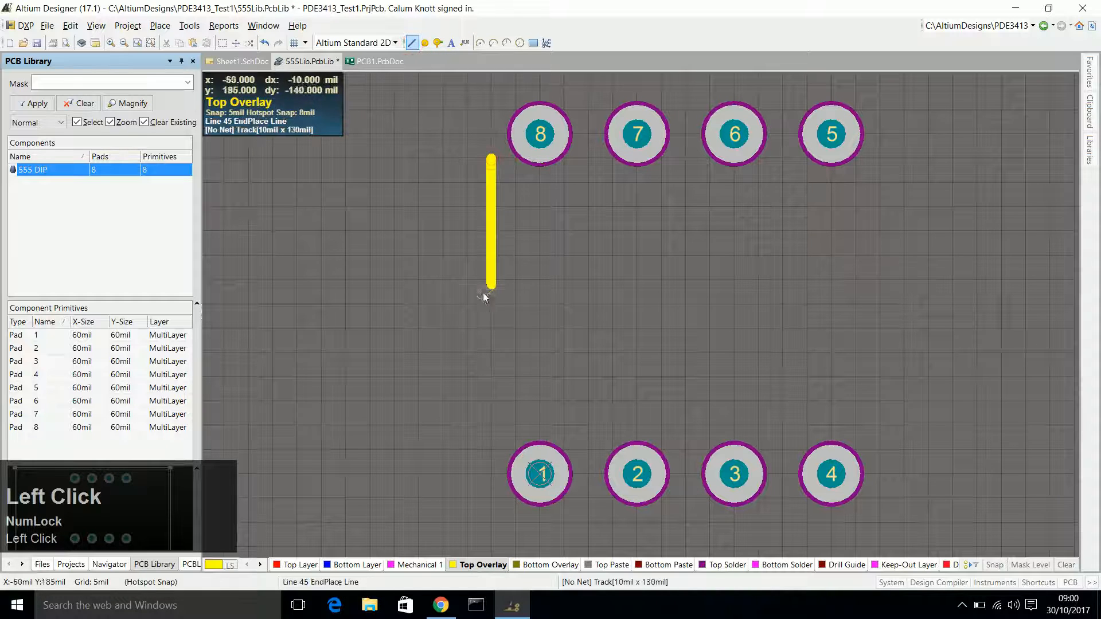
left_click(491, 450)
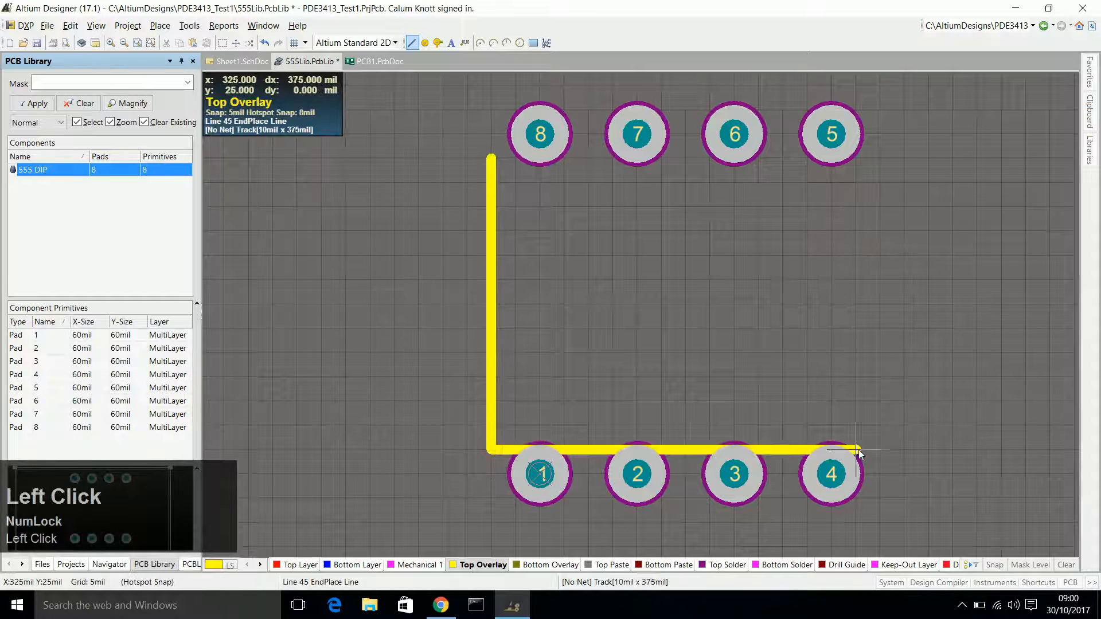
left_click(880, 450)
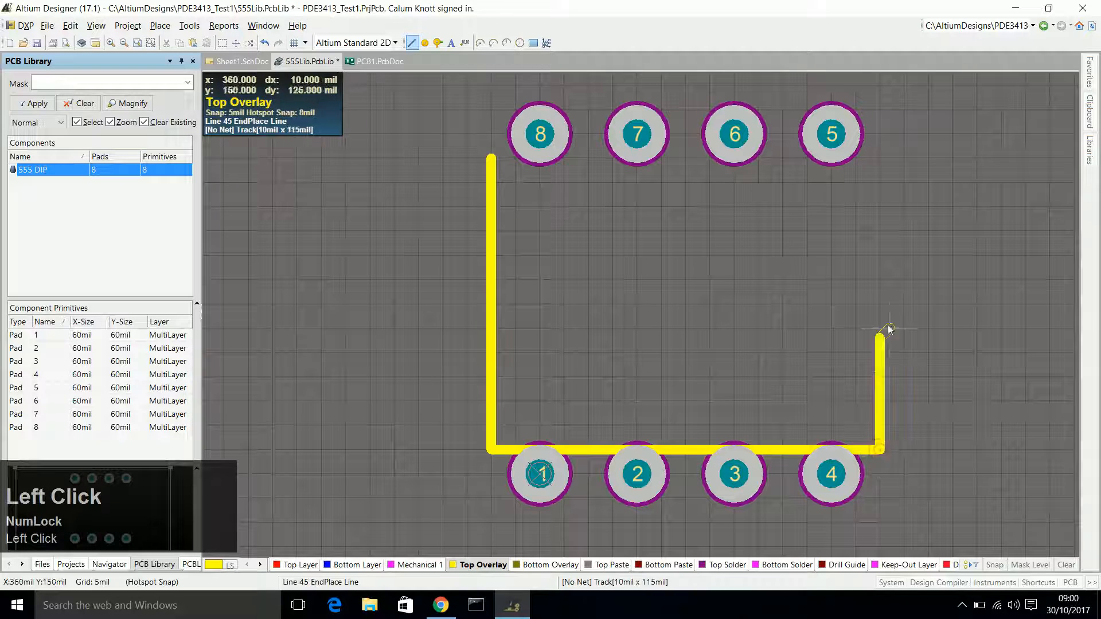
left_click(881, 158)
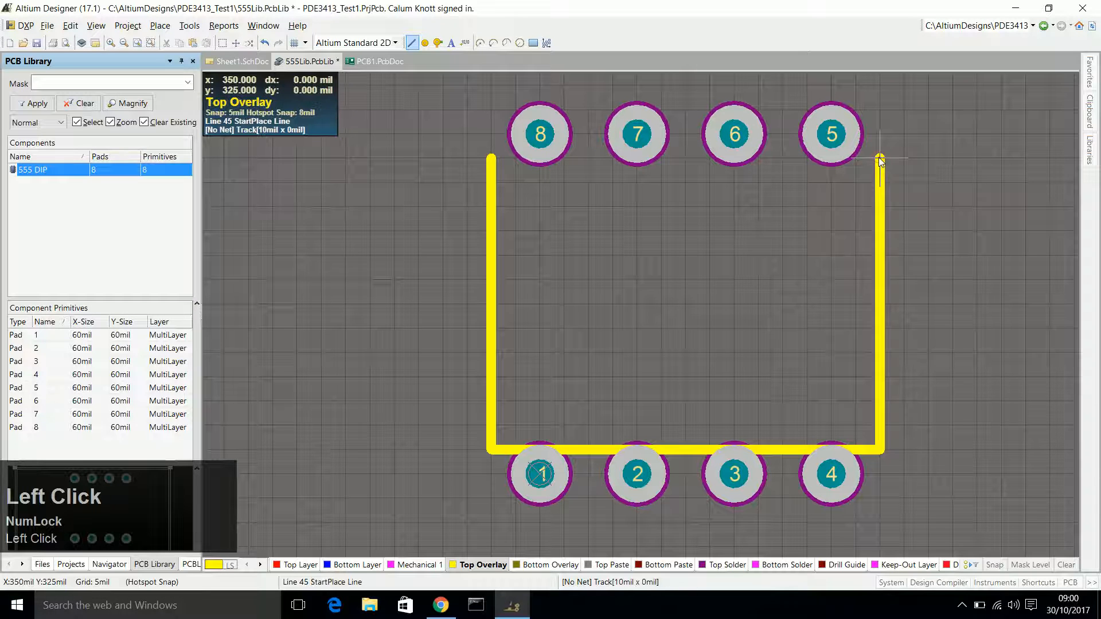
left_click(492, 158)
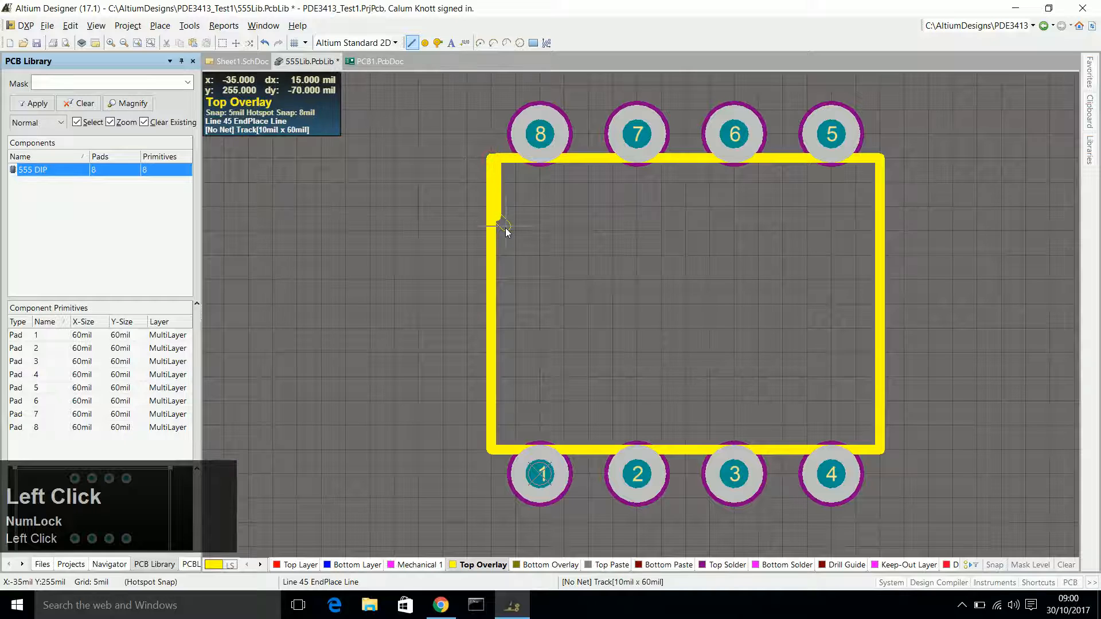
key("Escape")
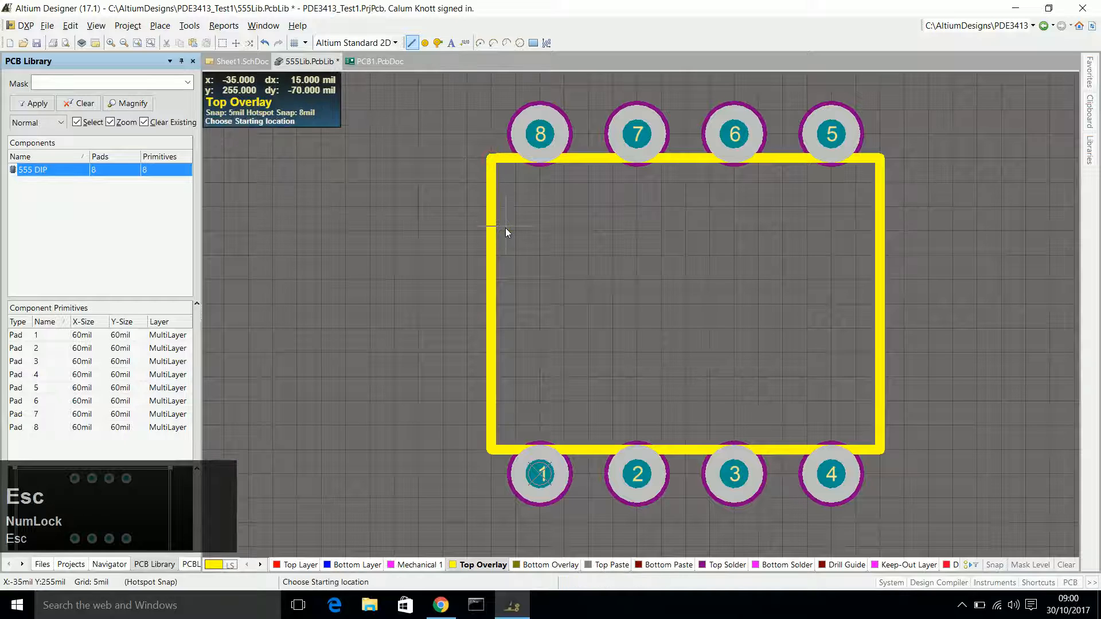
Draw a small triangular pin 1 marker with about 25 mil sides inside the outline's corner near pad 1.
left_click(516, 424)
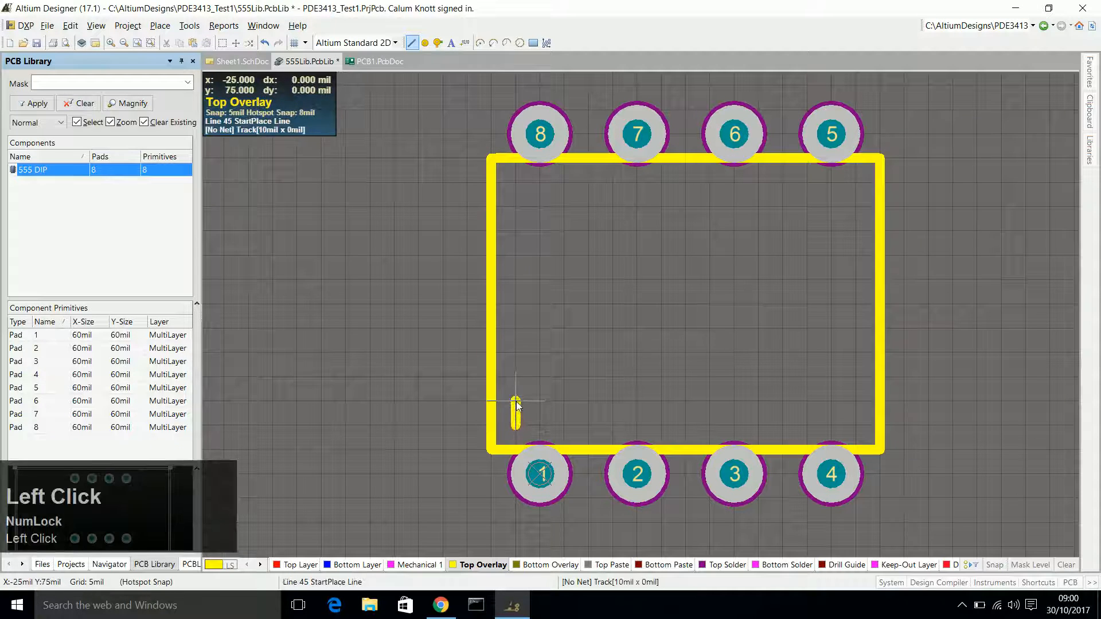
left_click(516, 424)
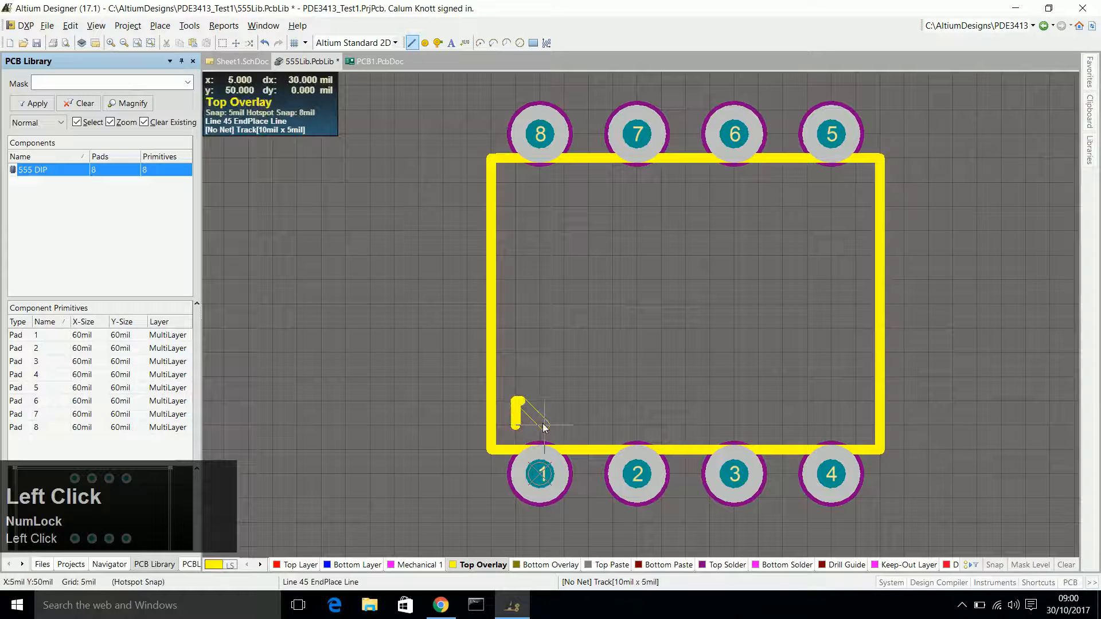
left_click(540, 426)
left_click(518, 425)
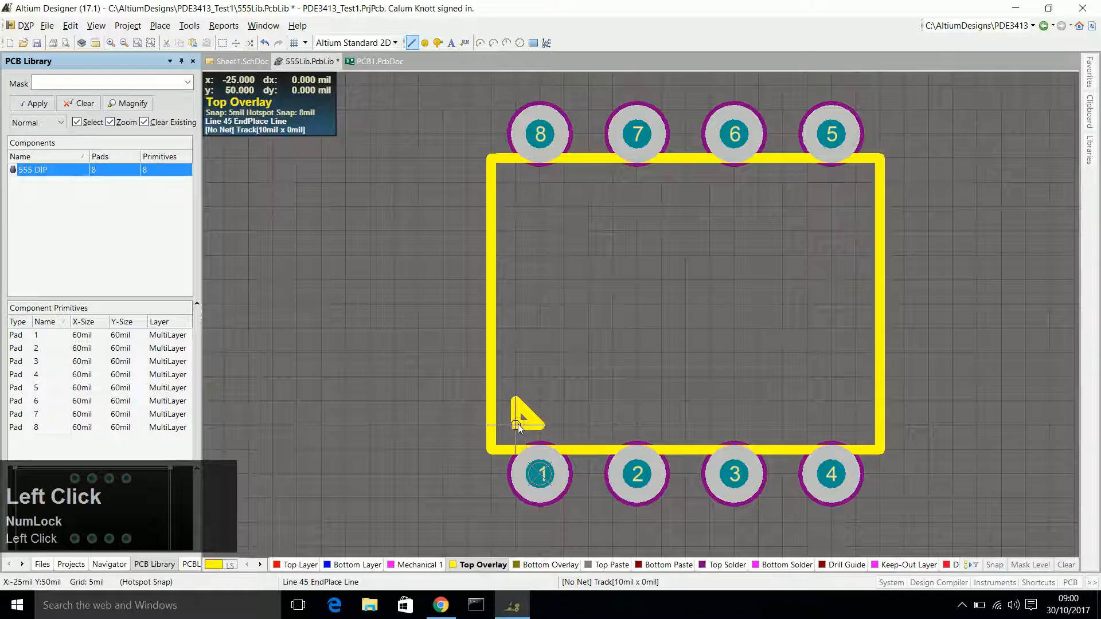
key("Escape")
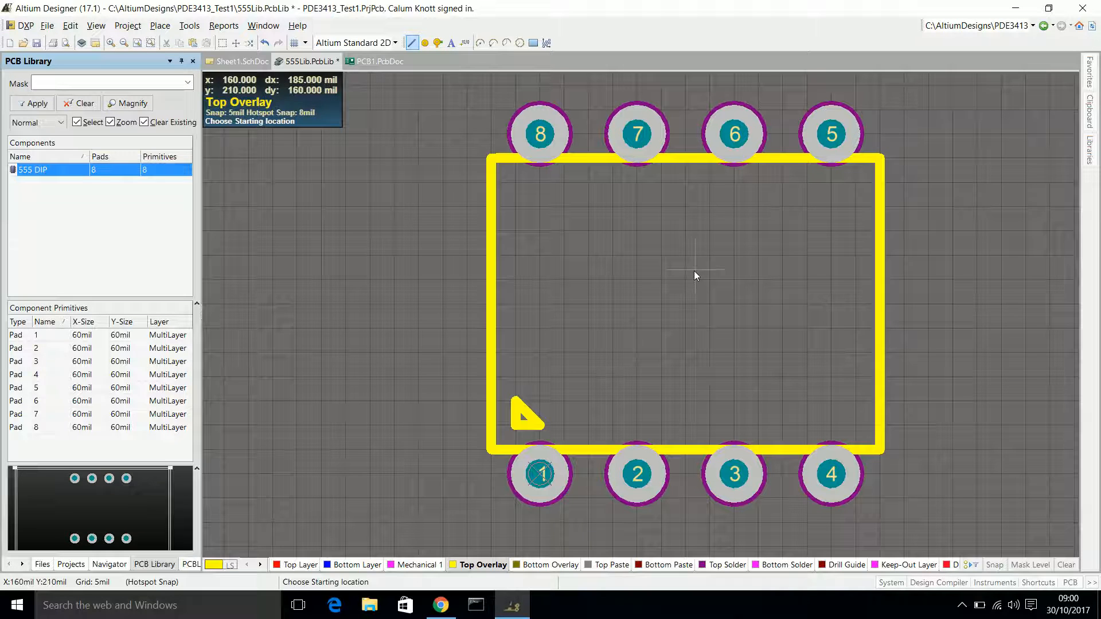
Exit the line placement command and save the 555Lib.PcbLib library.
key("ctrl+s")
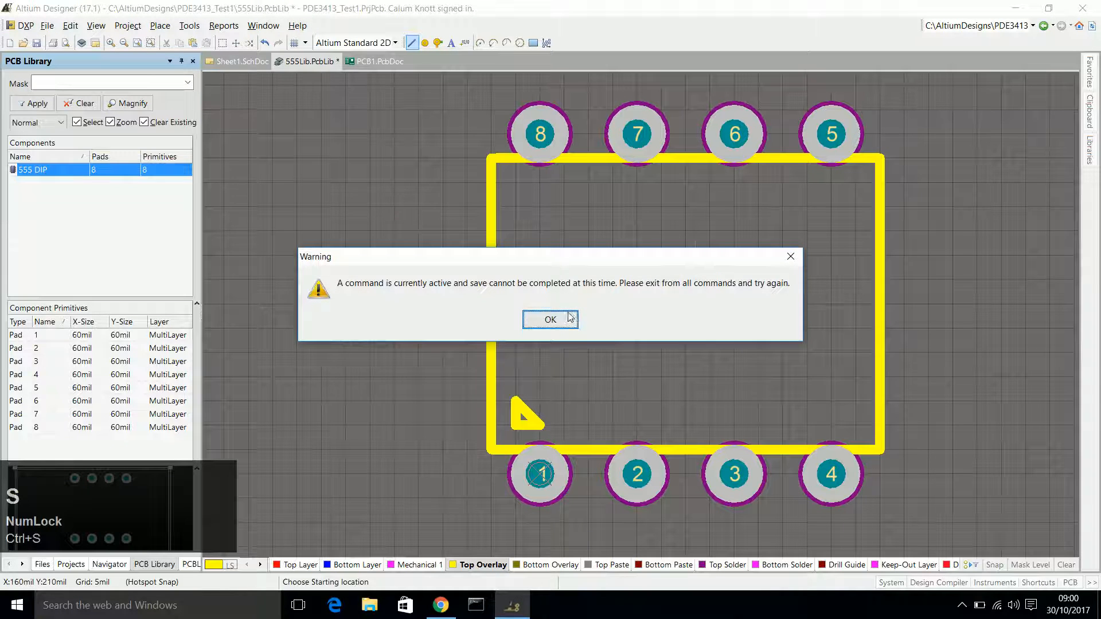
left_click(550, 319)
right_click(555, 270)
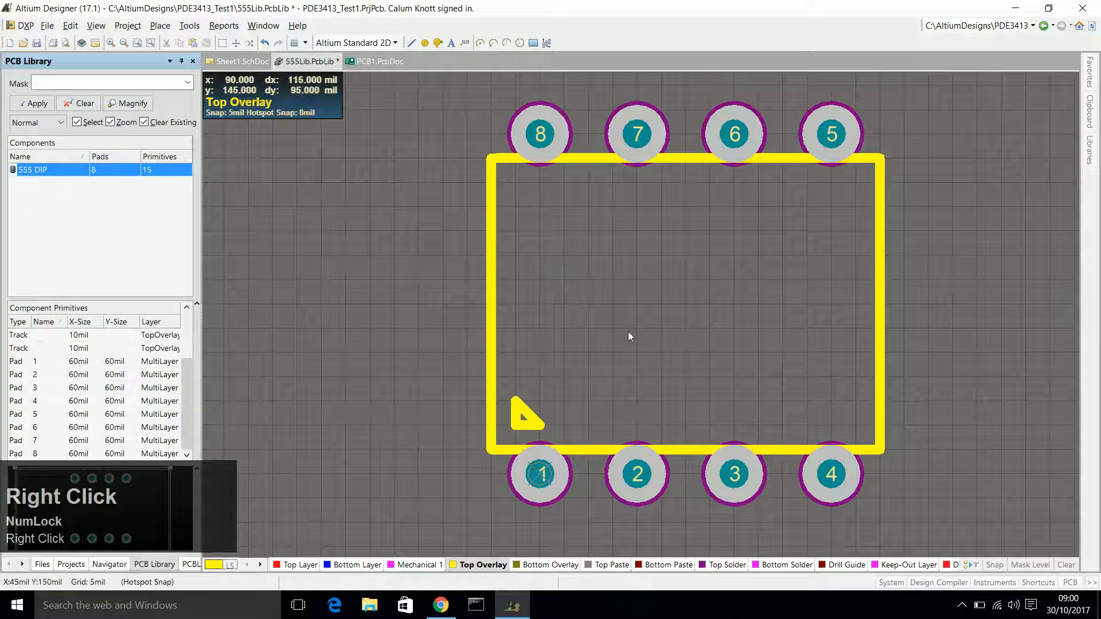
key("ctrl+s")
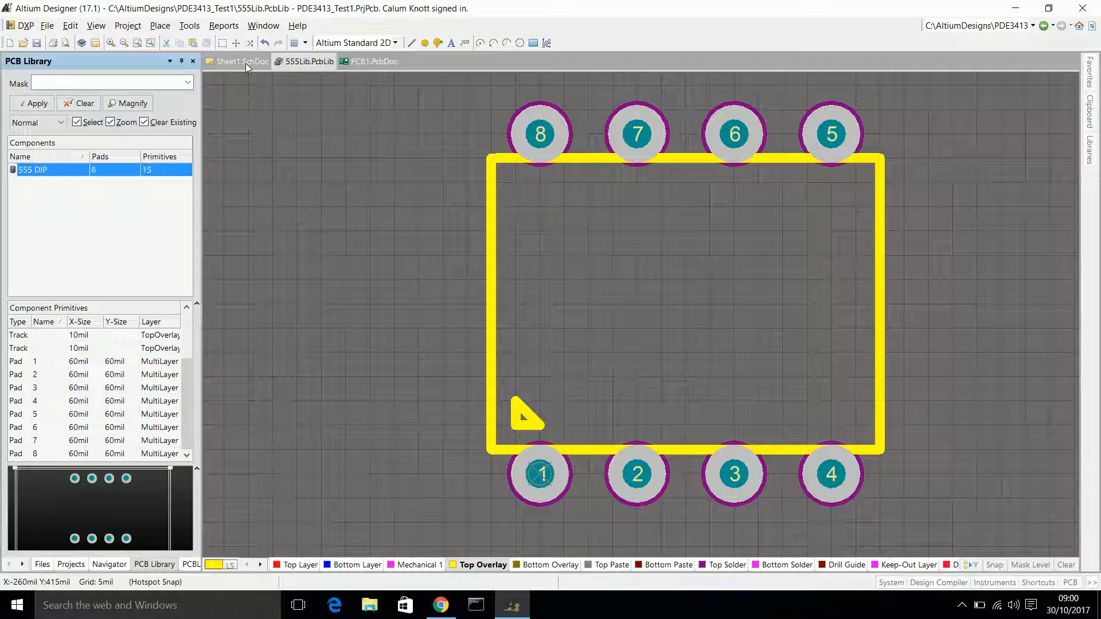
Add a new schematic library to the PDE3413_Test1.PrjPcb project.
left_click(68, 564)
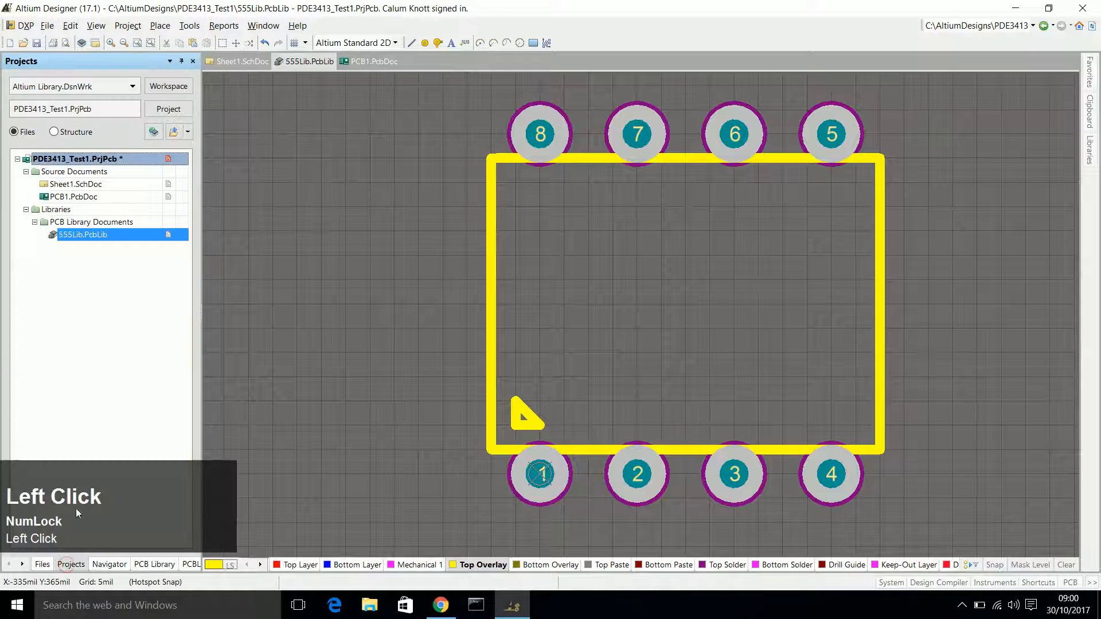
right_click(79, 161)
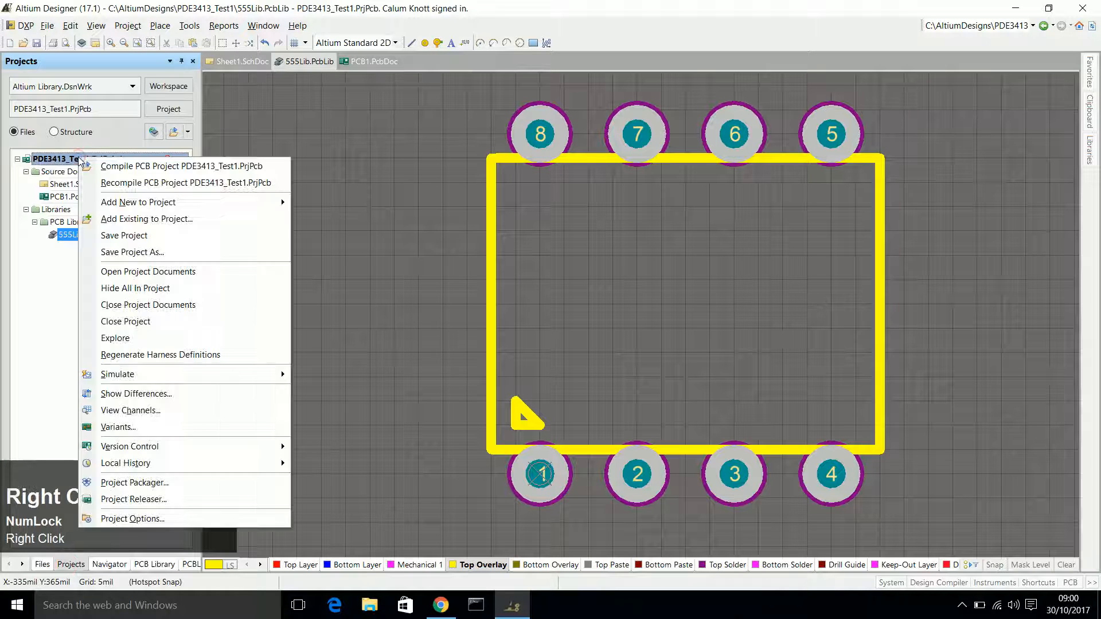
mouse_move(137, 202)
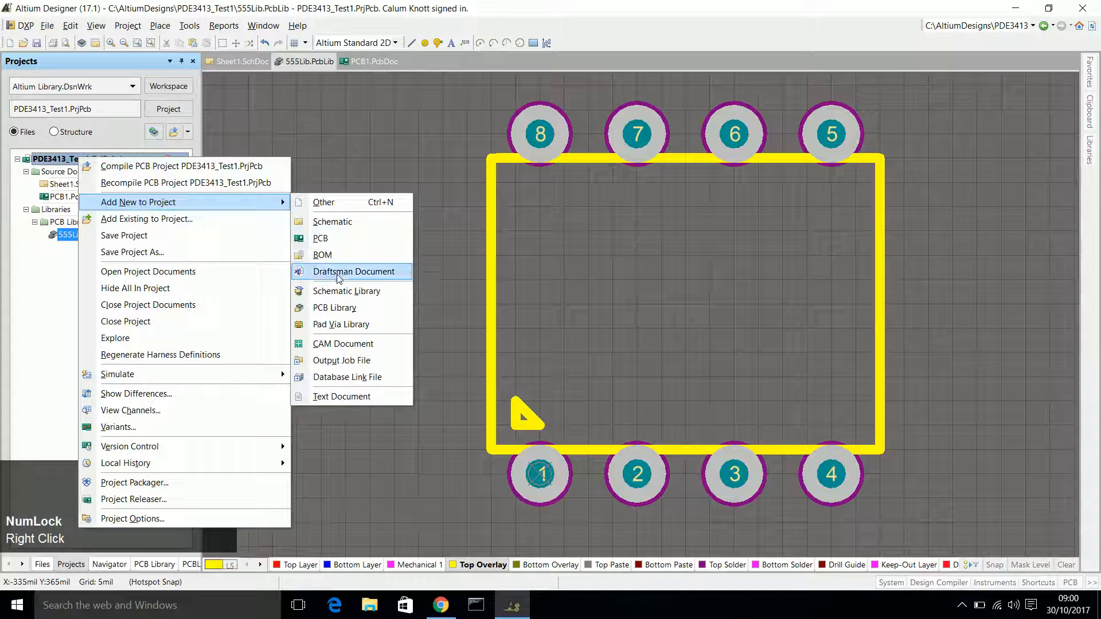
left_click(351, 296)
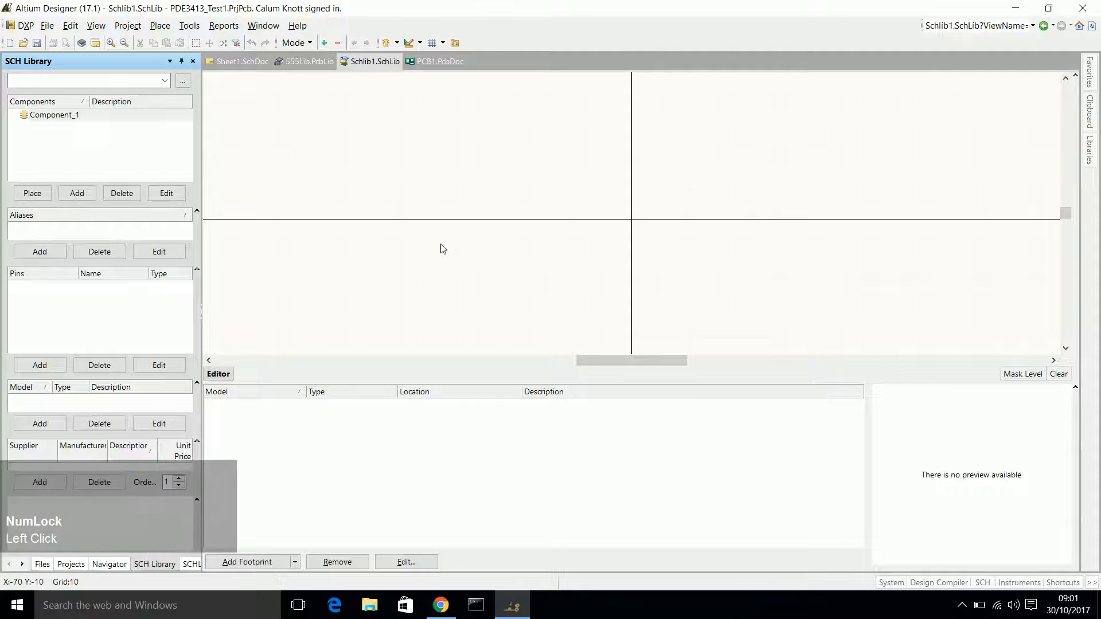
Set Component_1's default designator to "IC?" and its description to "555 Timer IC".
left_click(62, 117)
double_click(62, 117)
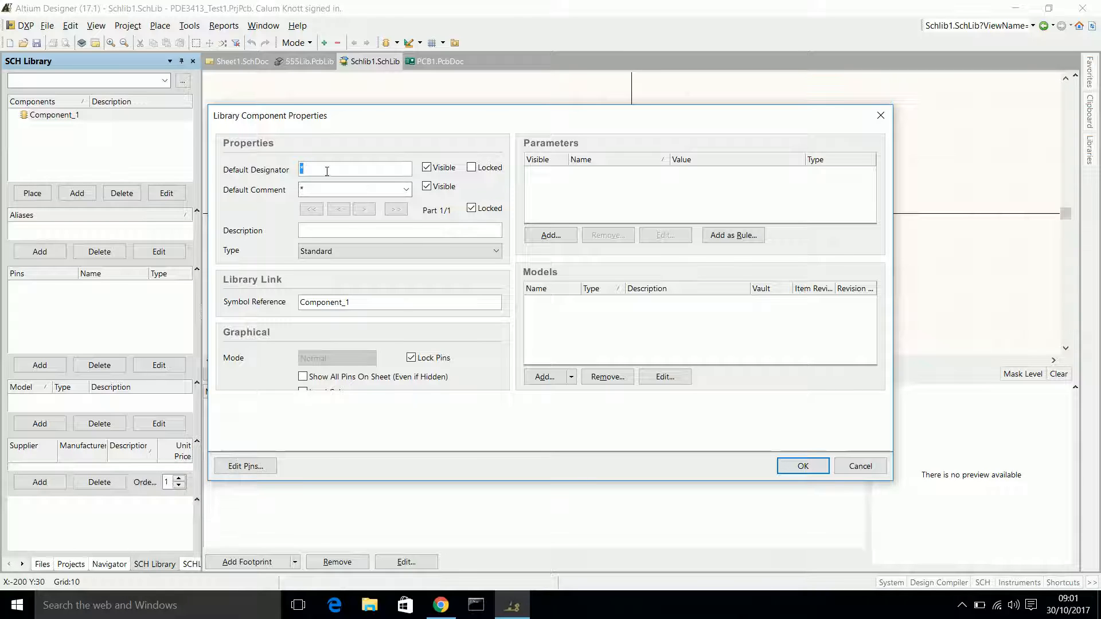
type("IC")
key("BackSpace")
key("BackSpace")
key("BackSpace")
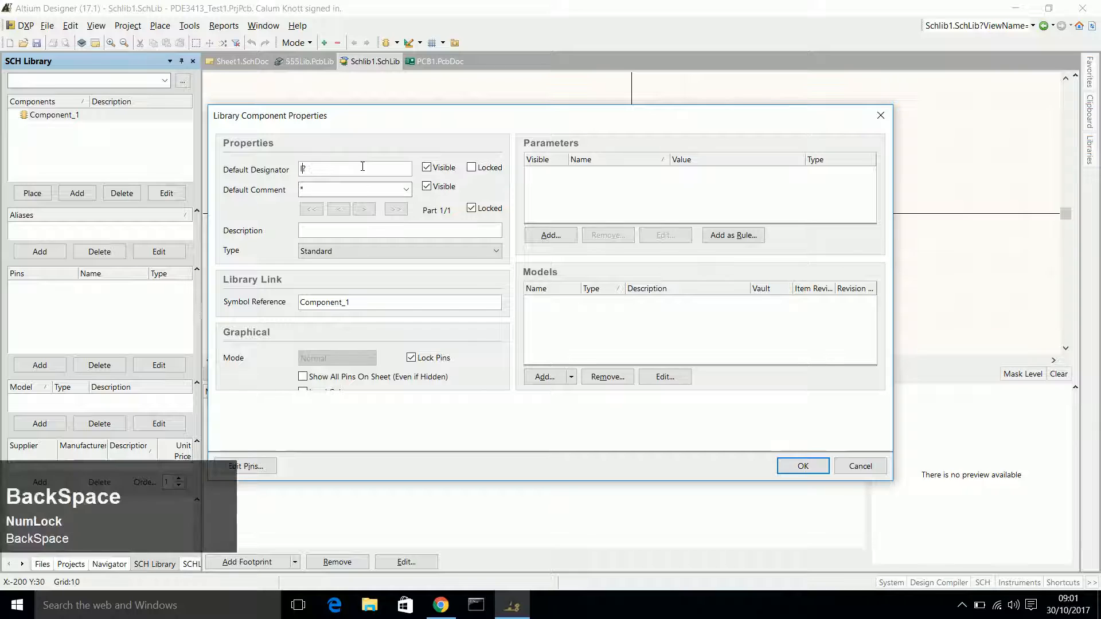
type("U")
key("BackSpace")
type("IC")
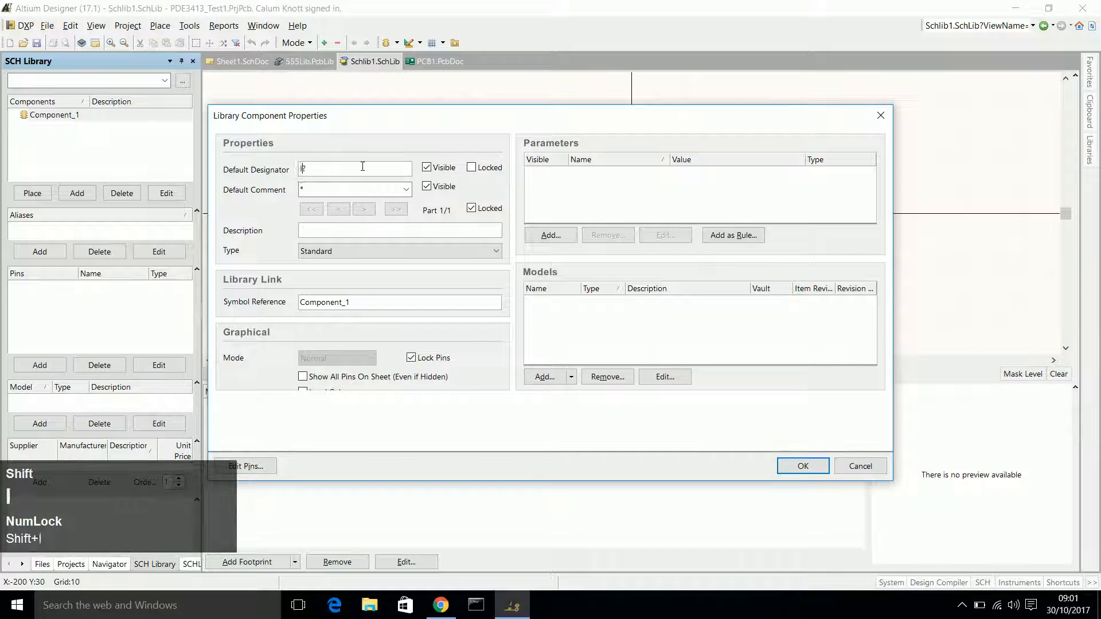
left_click(330, 228)
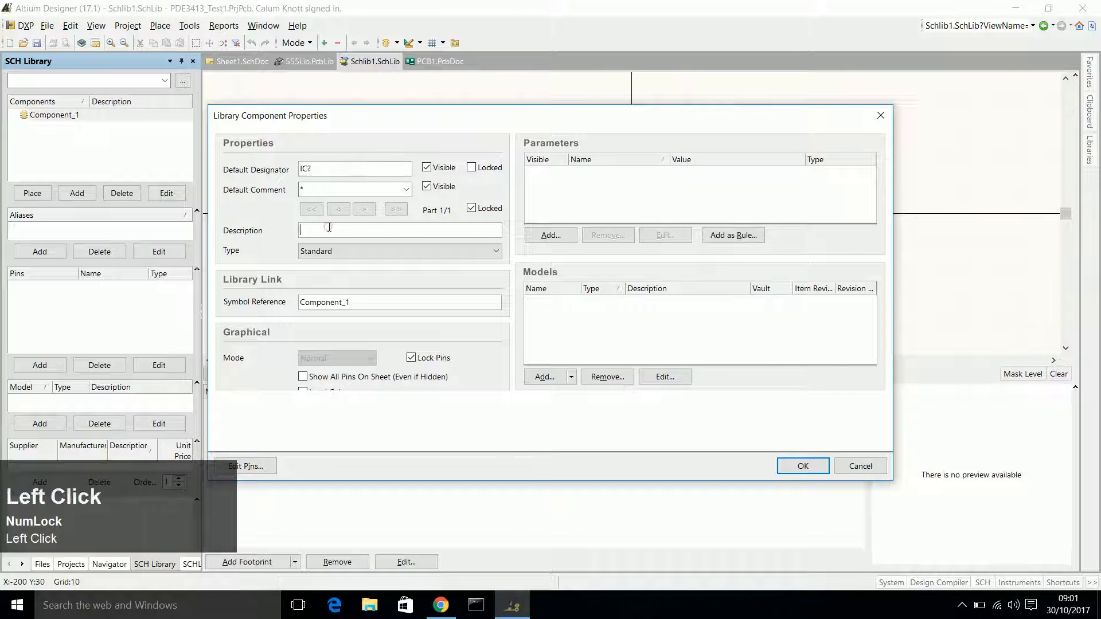
type("5")
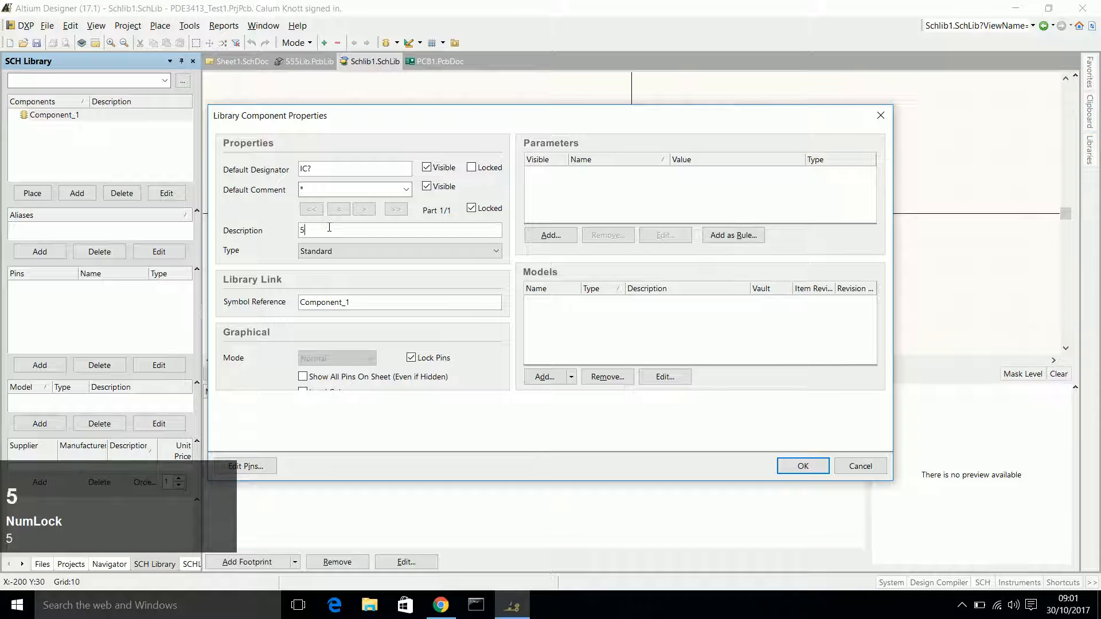
type("55 Timer IC")
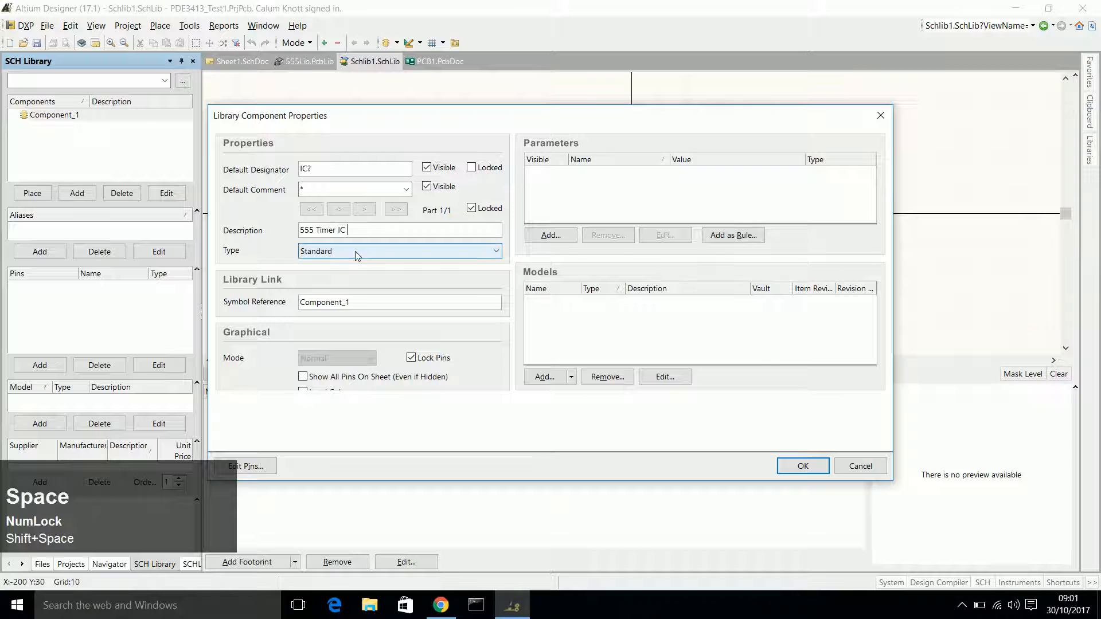
Attach the 555 DIP footprint from 555Lib.PcbLib to Component_1 as its model and accept the component properties.
left_click(555, 377)
left_click(542, 336)
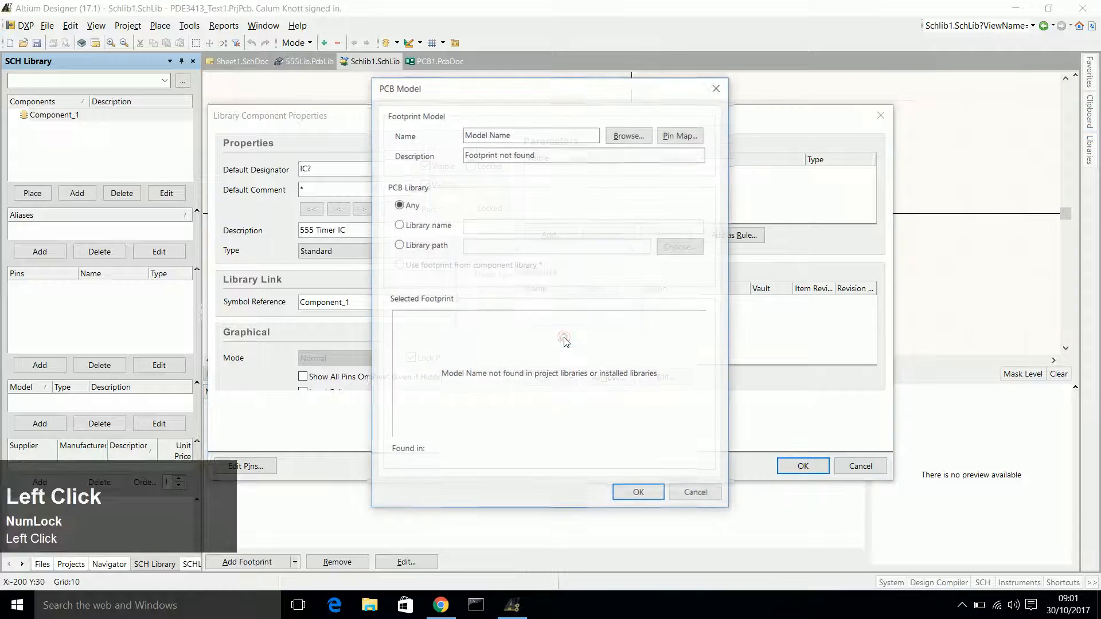
left_click(639, 138)
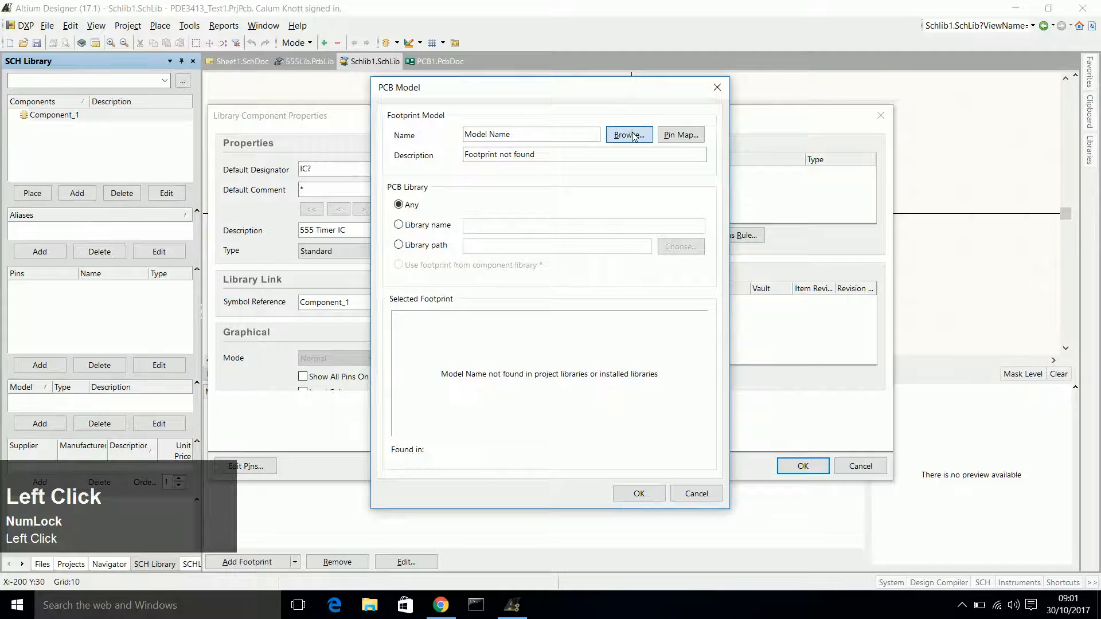
left_click(474, 248)
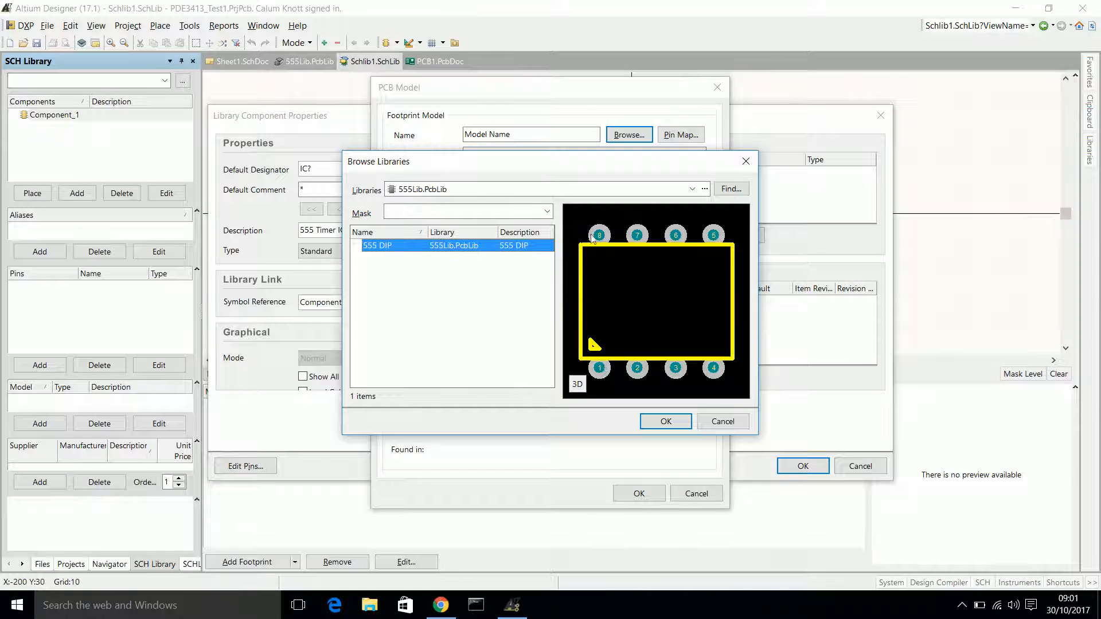
left_click(666, 422)
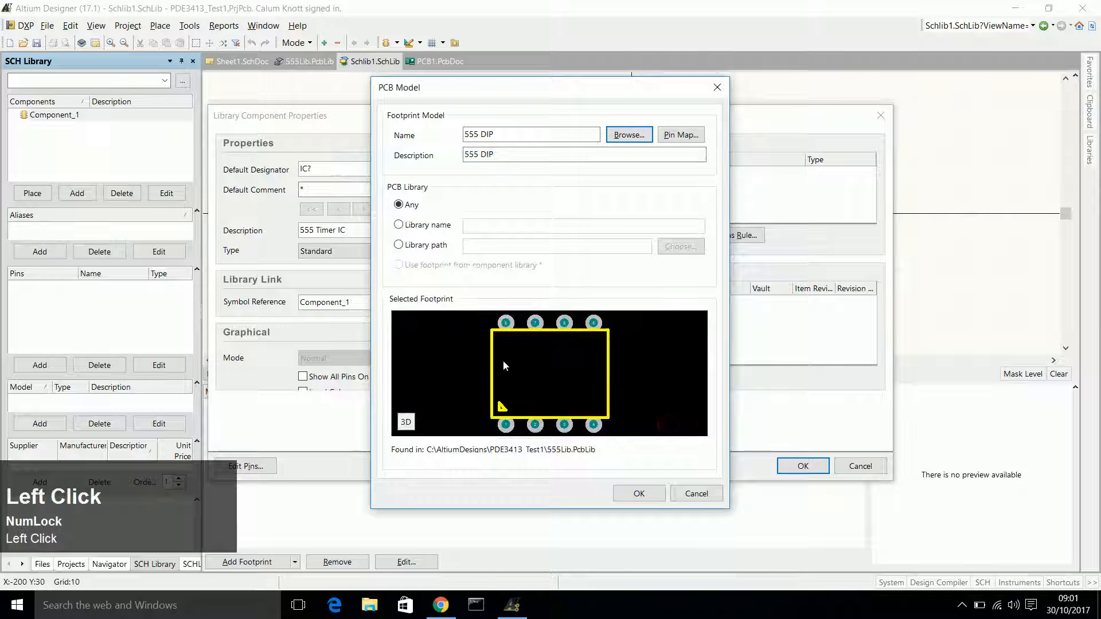
left_click(638, 492)
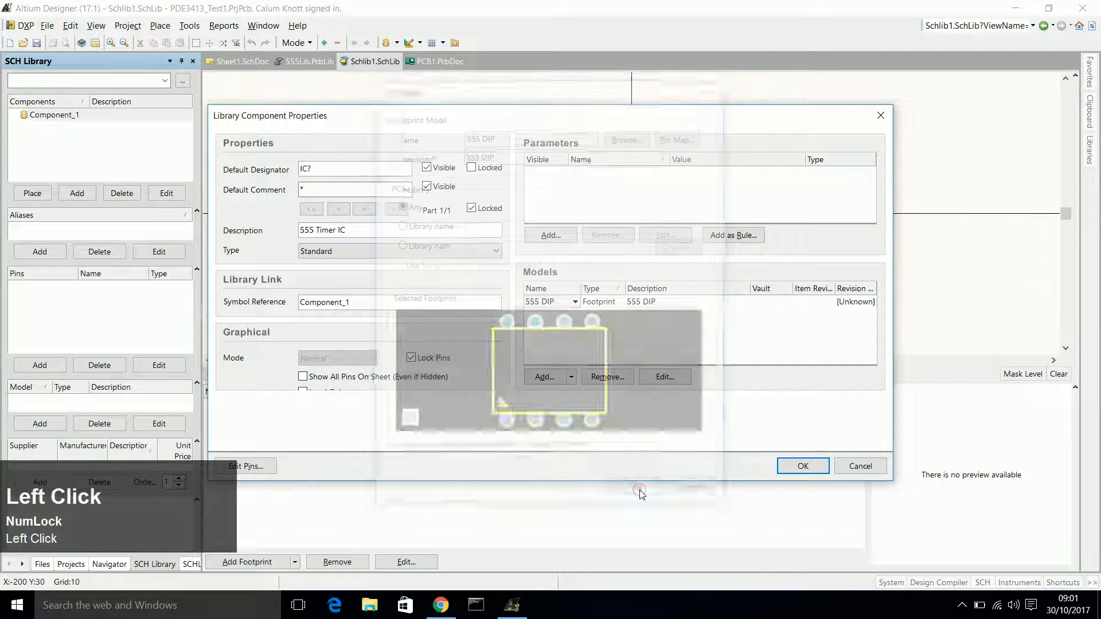
left_click(628, 308)
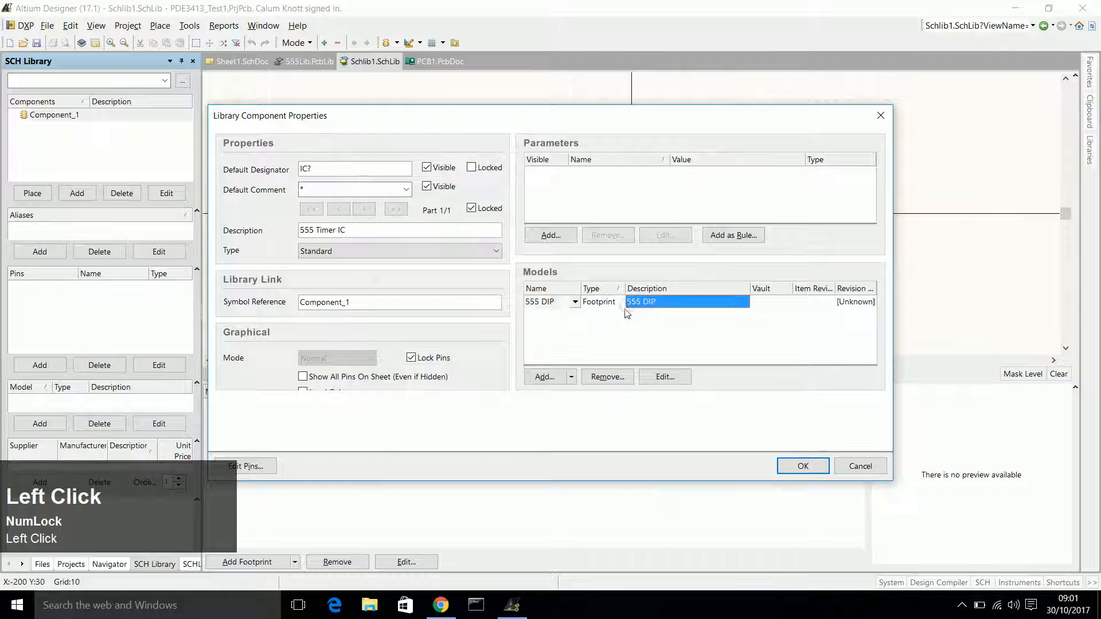
left_click(804, 466)
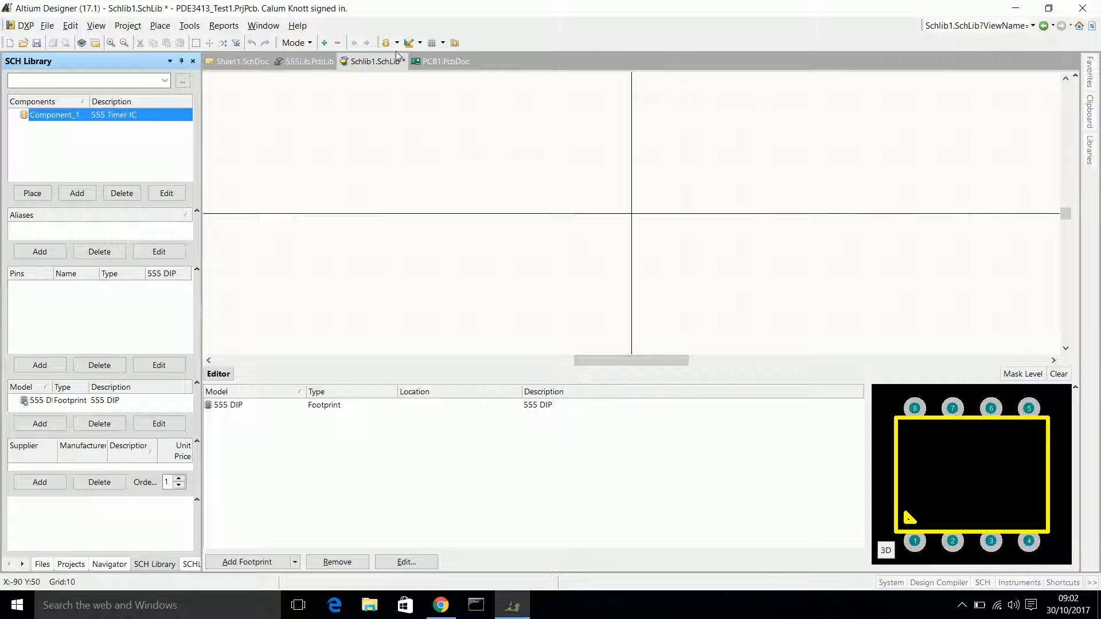
Draw a 120 by 120 unit square symbol body centred on the origin, from (-60, -60) to (60, 60).
left_click(420, 43)
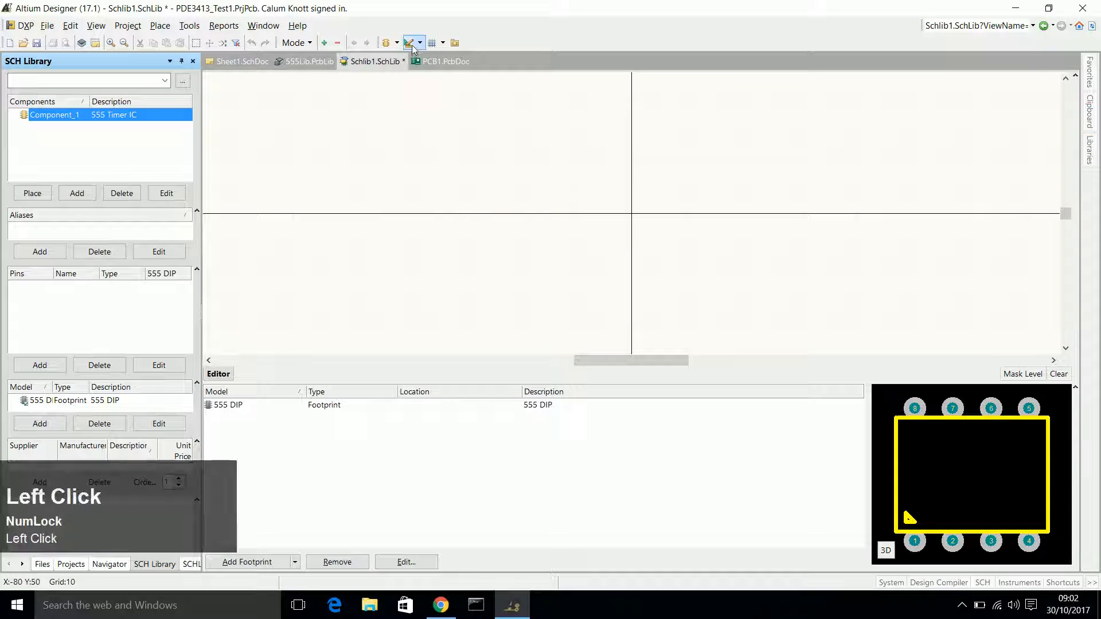
left_click(427, 133)
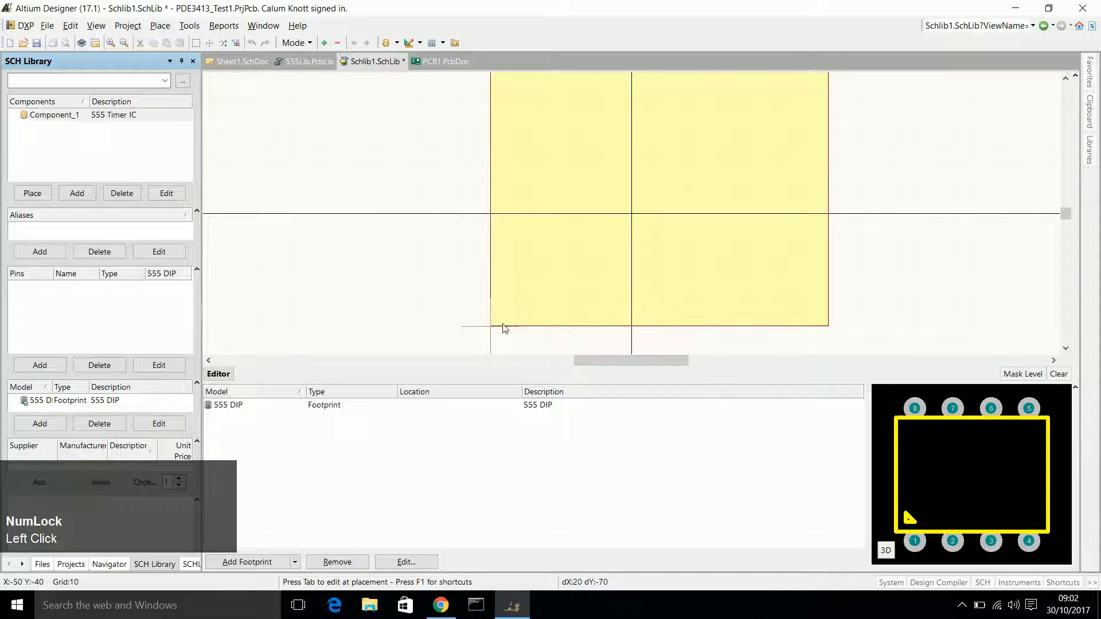
scroll(525, 323, "down", 2)
scroll(508, 323, "down", 3)
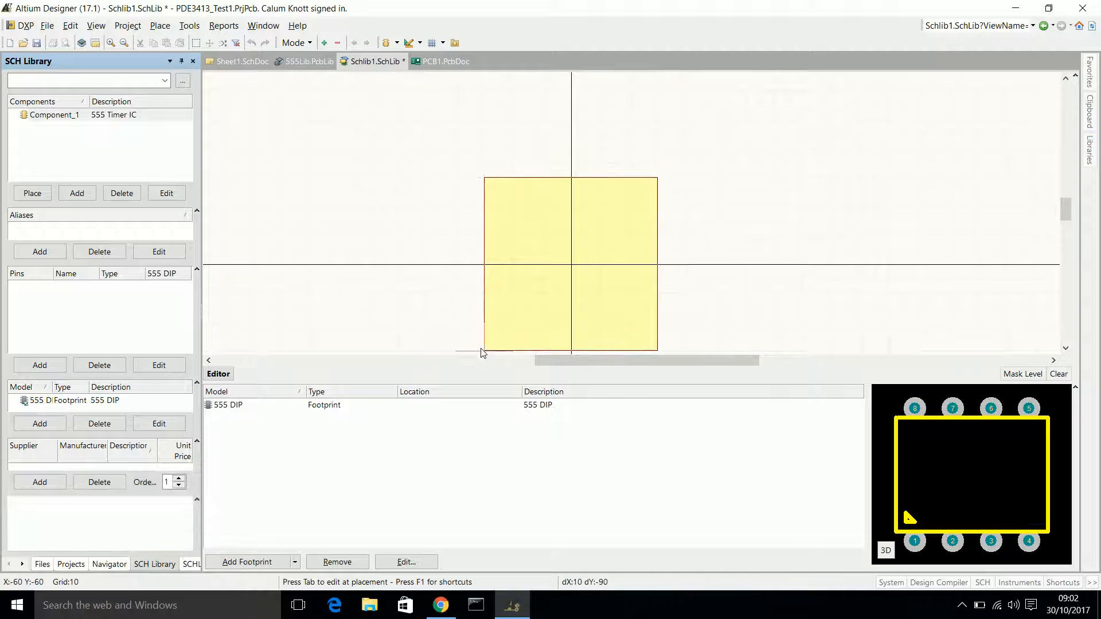
left_click(481, 352)
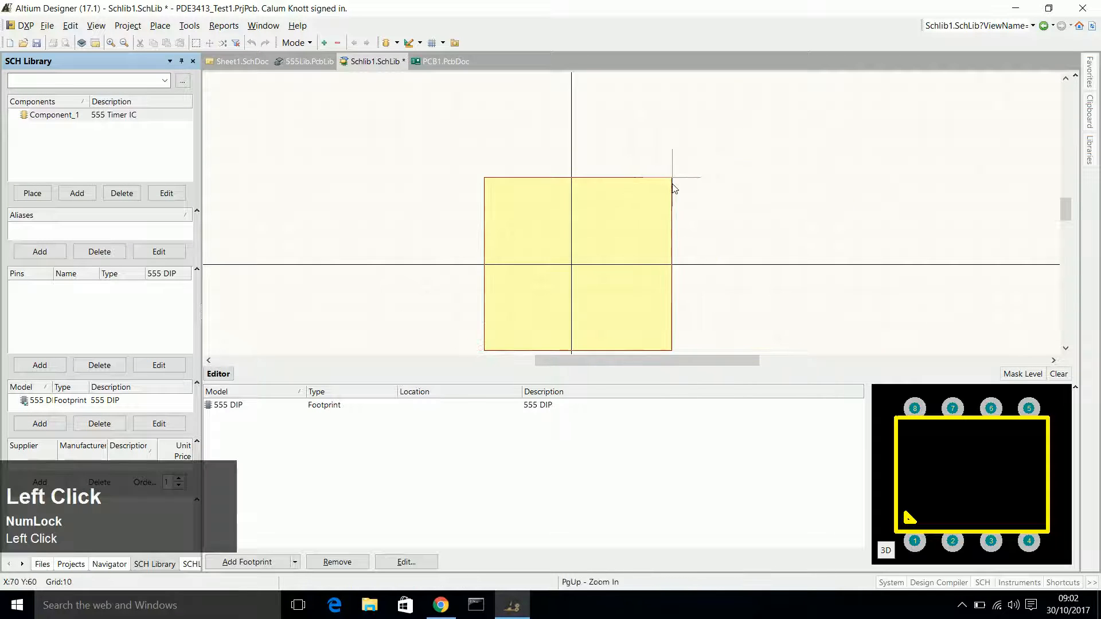
left_click(658, 182)
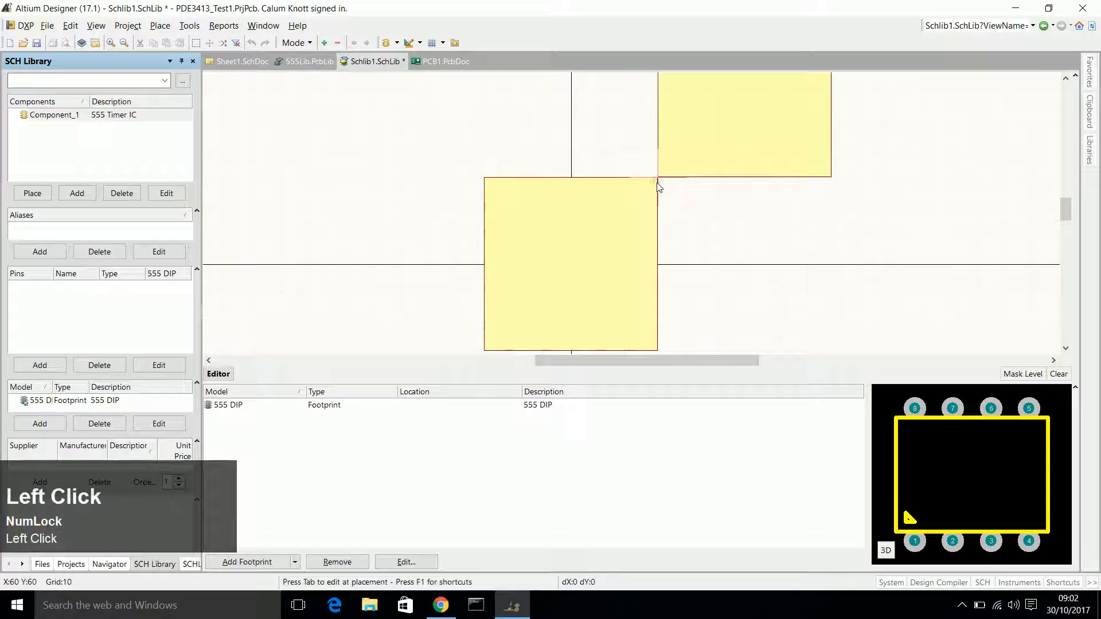
key("Escape")
left_click_drag(1066, 211, 1066, 216)
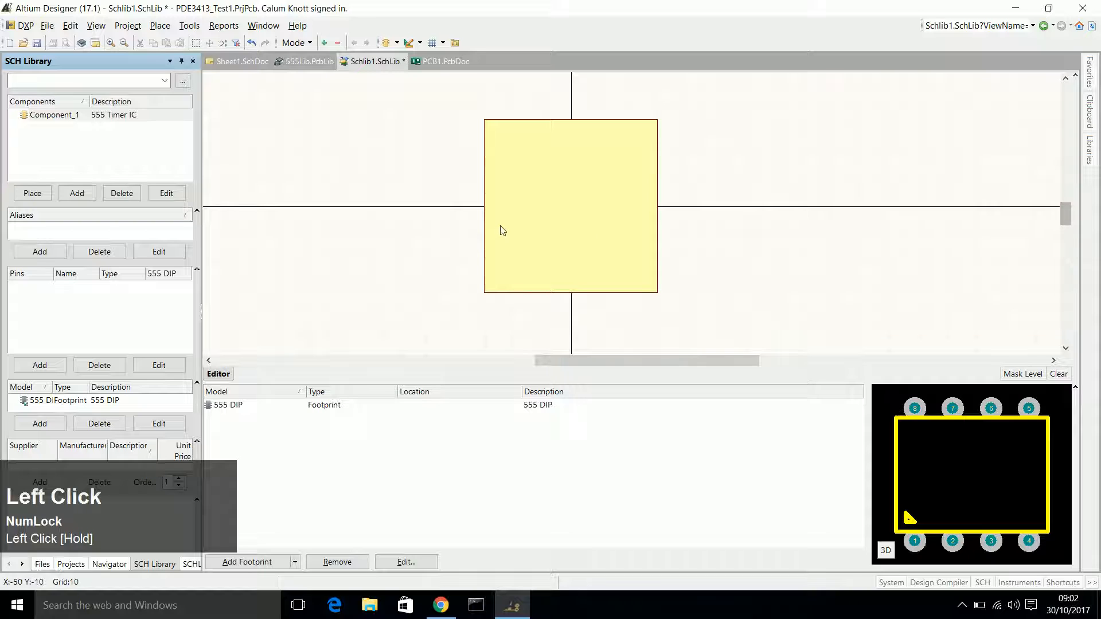
left_click(620, 216)
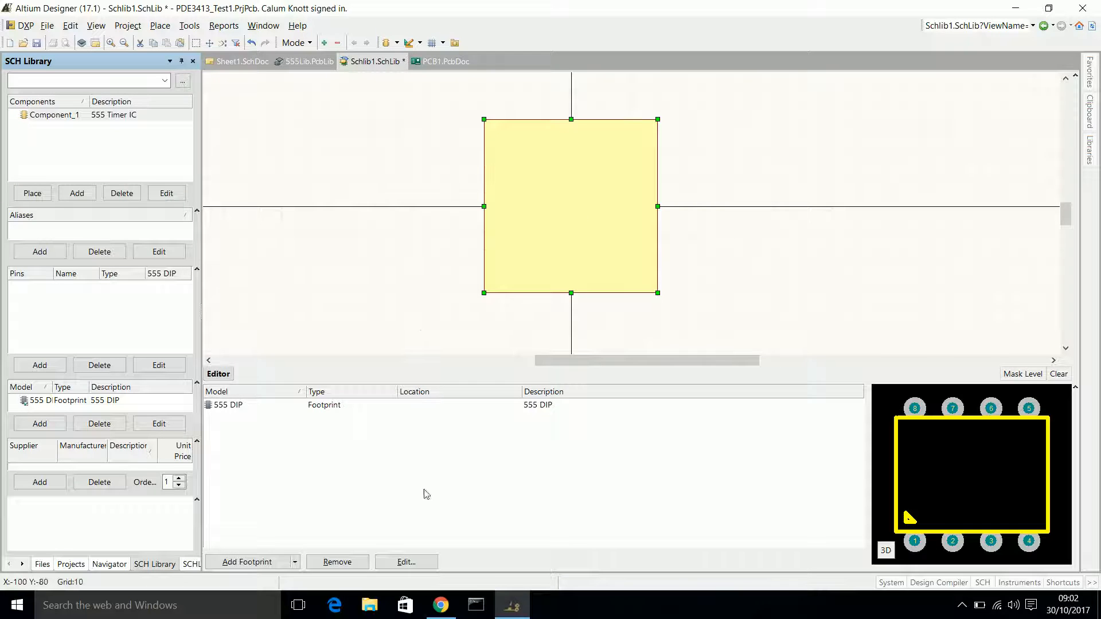
Switch to Chrome and look up the 555 timer's pin connections in the open 82-0336e.pdf datasheet.
left_click(441, 605)
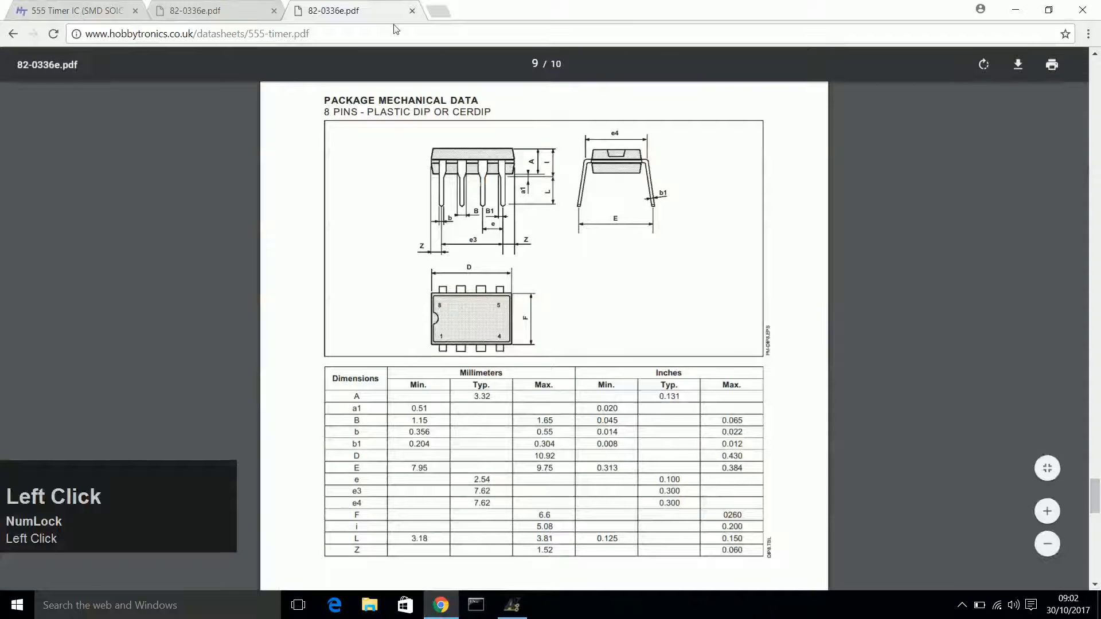
left_click(206, 10)
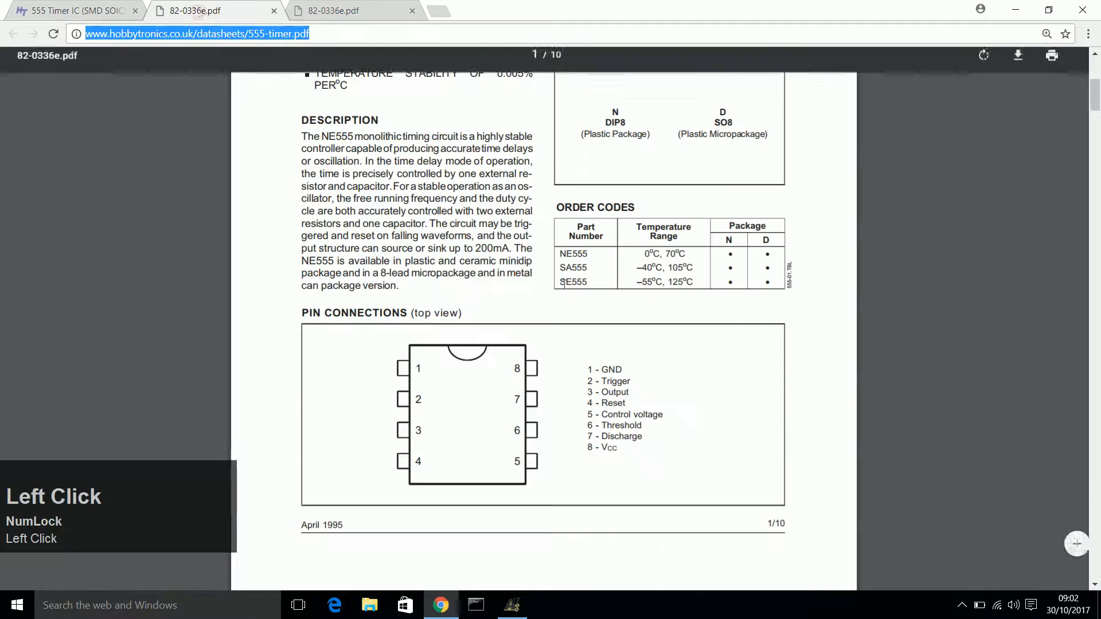